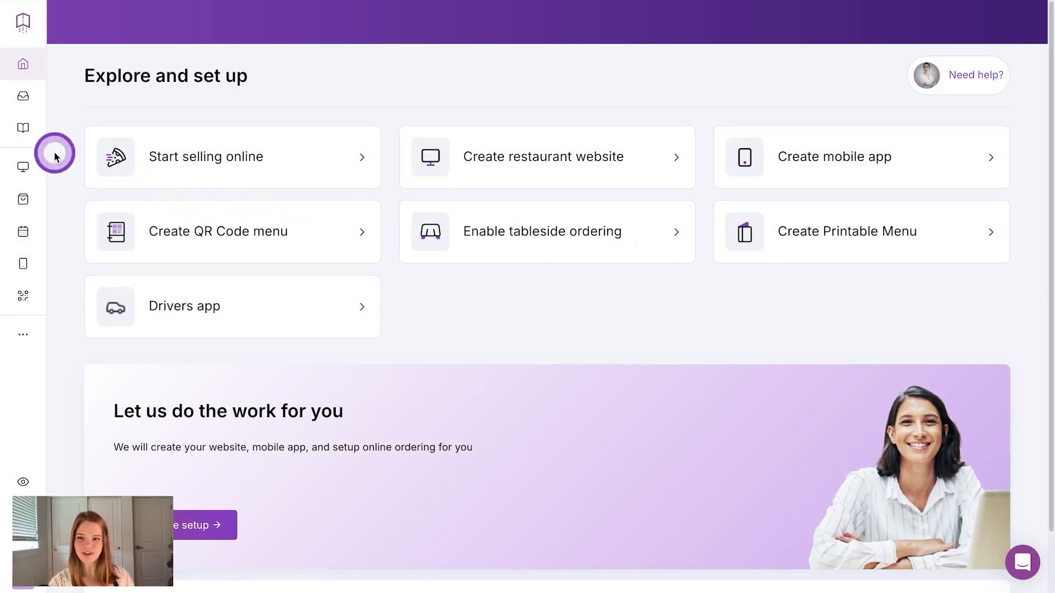
Start a manual menu setup and add a first category named Beverages.
{"action": "left_click", "coordinate": [31, 132]}
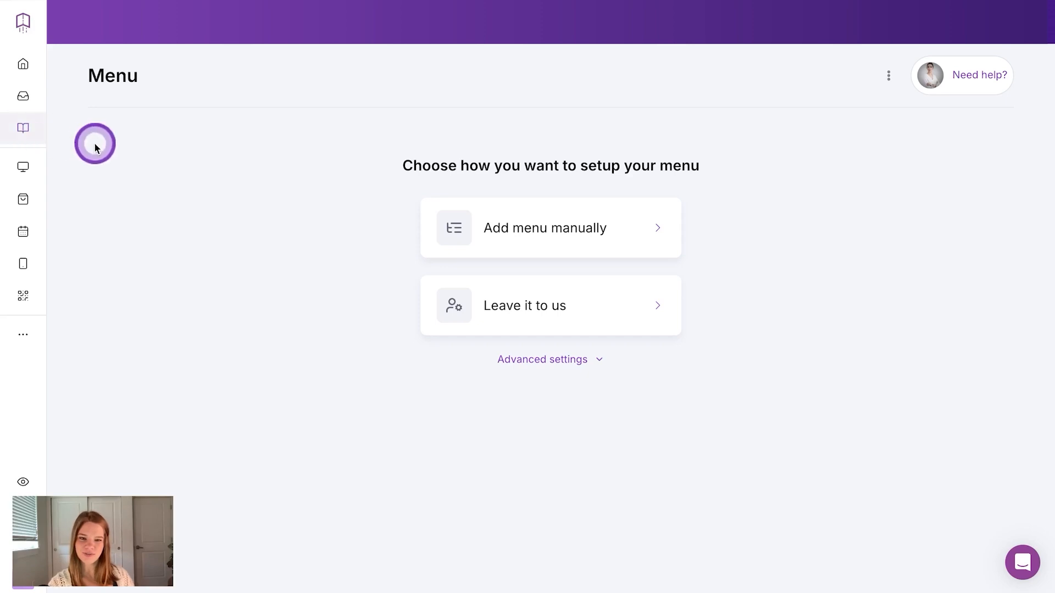
{"action": "left_click", "coordinate": [536, 233]}
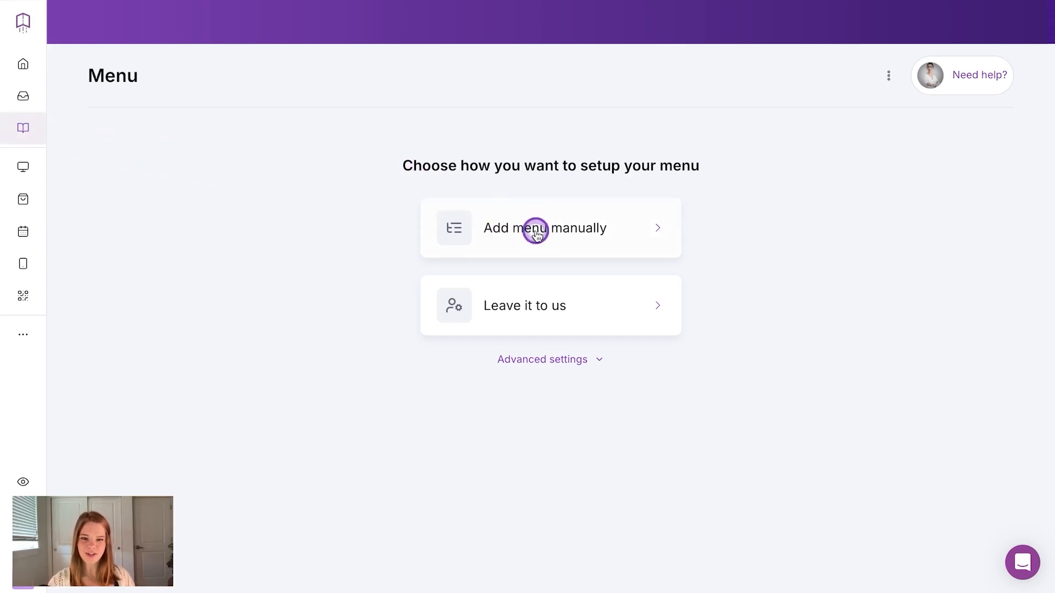
{"action": "type", "text": "Beverages"}
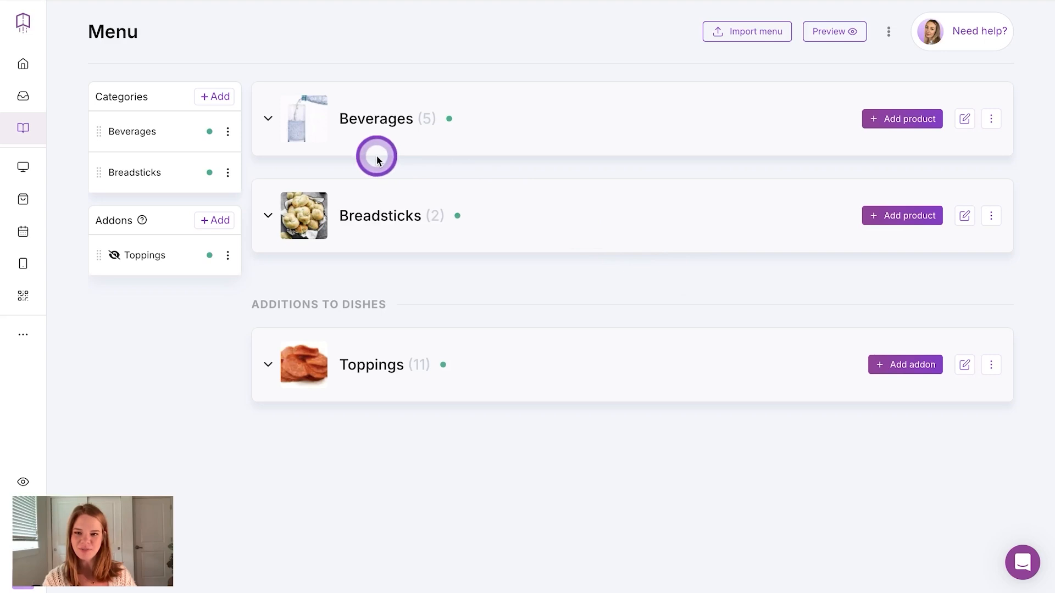
Create and save a menu category named Pizza.
{"action": "left_click", "coordinate": [222, 99]}
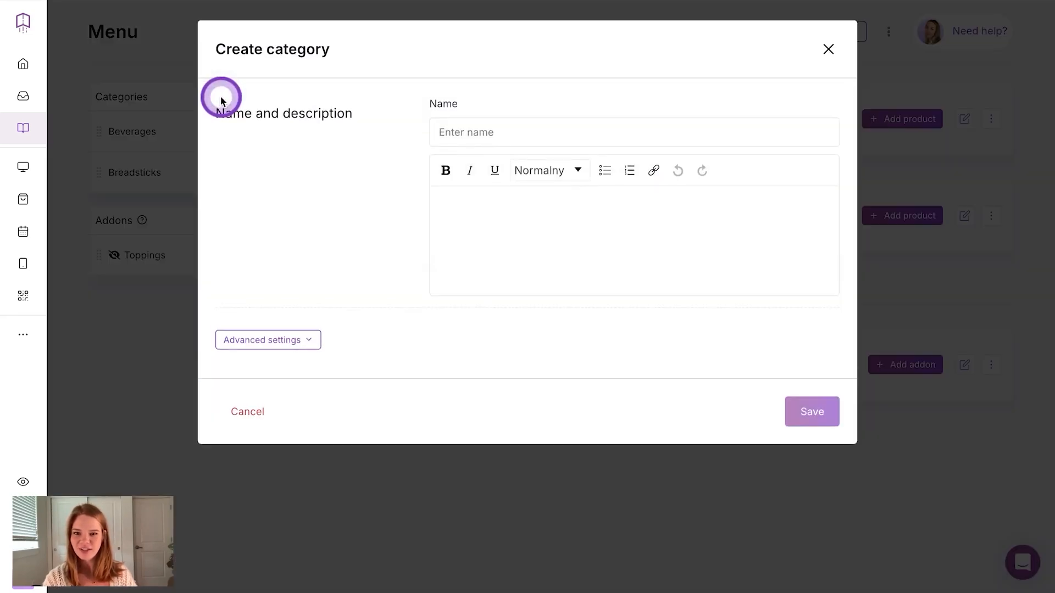
{"action": "left_click", "coordinate": [479, 126]}
{"action": "type", "text": "Pizza"}
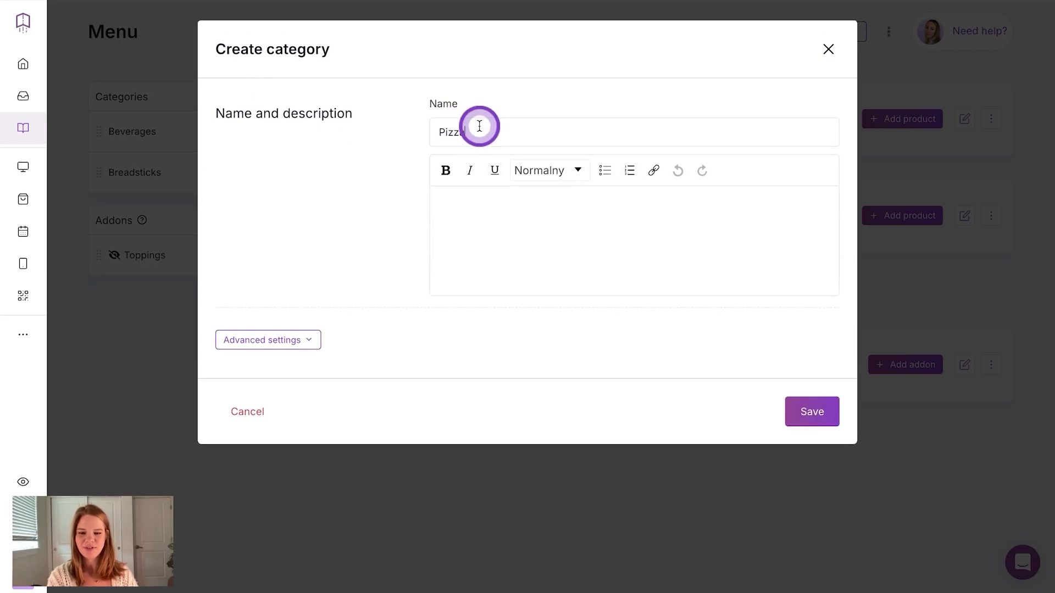
{"action": "left_click", "coordinate": [816, 418]}
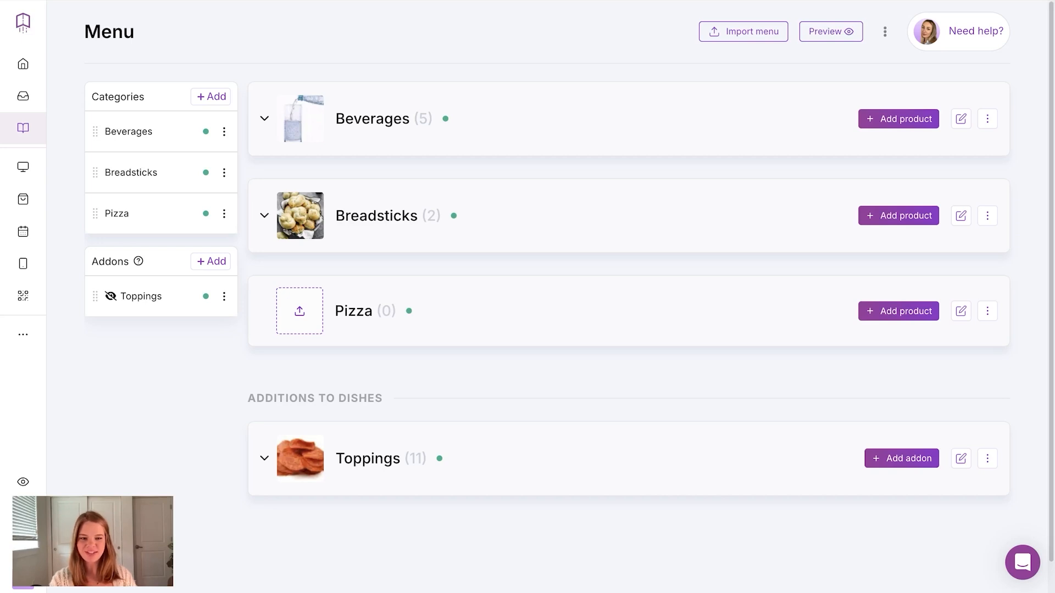
Add a product named Cheese Pizza to the Pizza category with a price of 20.00.
{"action": "left_click", "coordinate": [897, 311]}
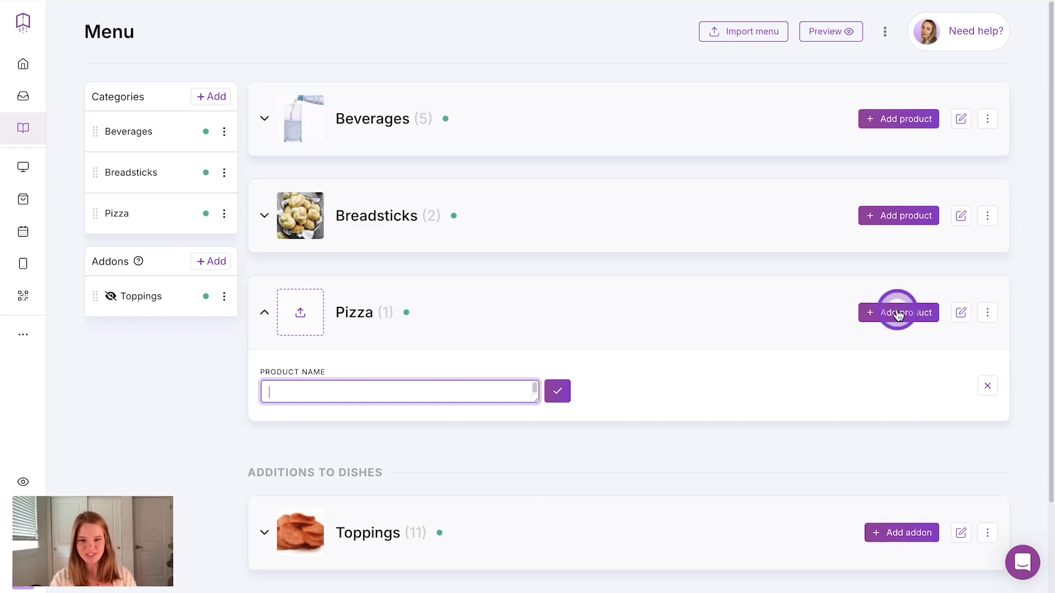
{"action": "type", "text": "Cheese Pizza"}
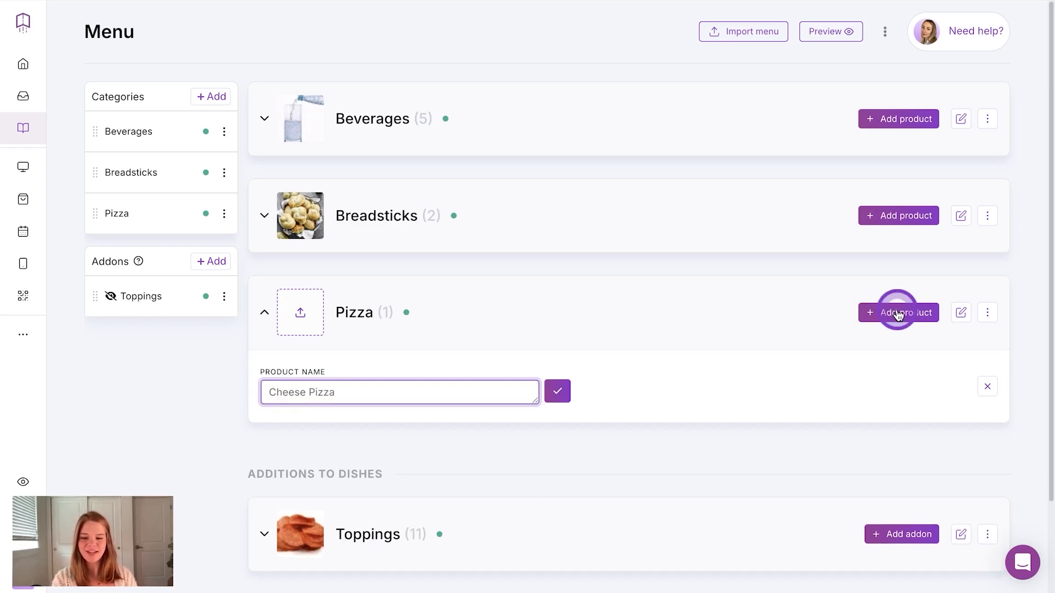
{"action": "key", "text": "Return"}
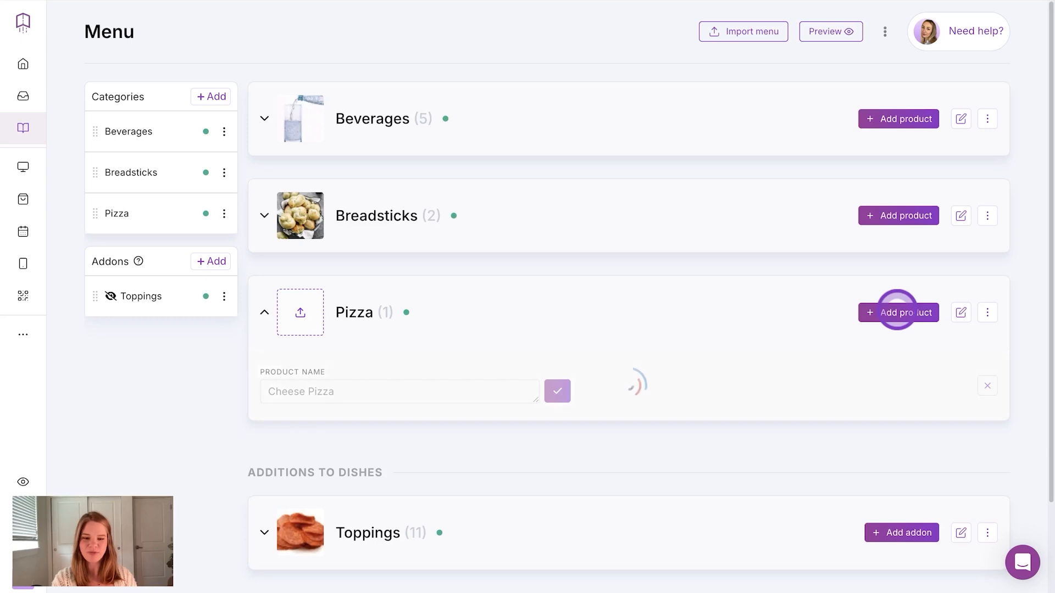
{"action": "left_click", "coordinate": [884, 387]}
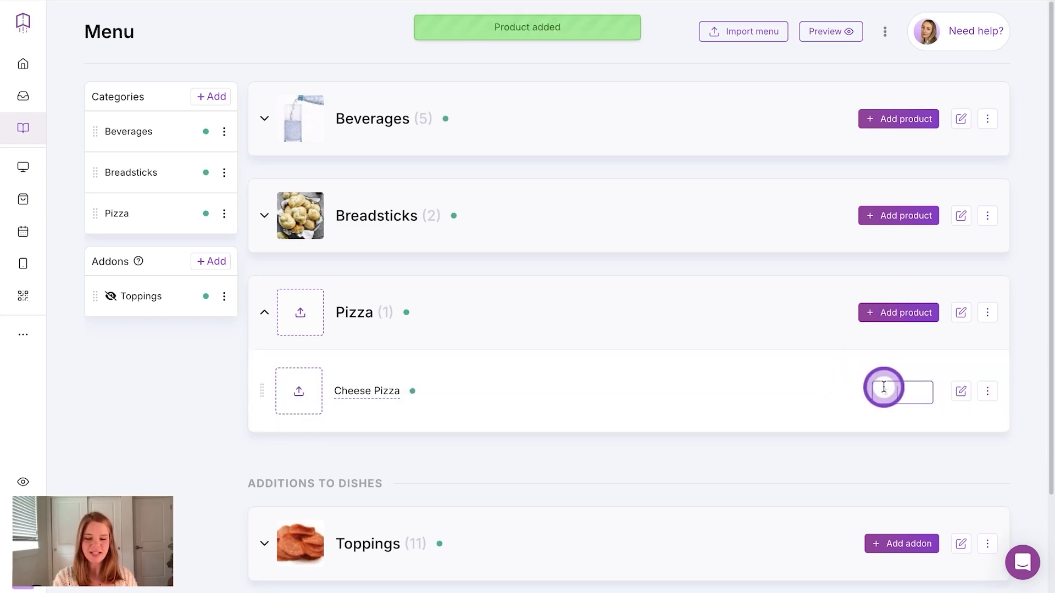
{"action": "key", "text": "Return"}
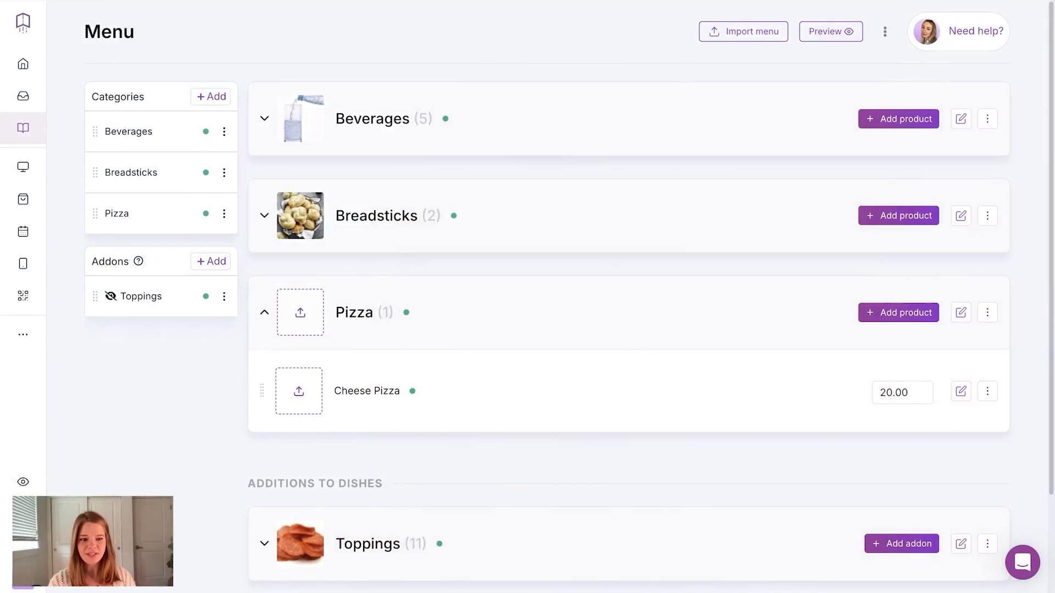
Enable half orders and comments in the Cheese Pizza product's advanced settings and save it.
{"action": "left_click", "coordinate": [961, 391]}
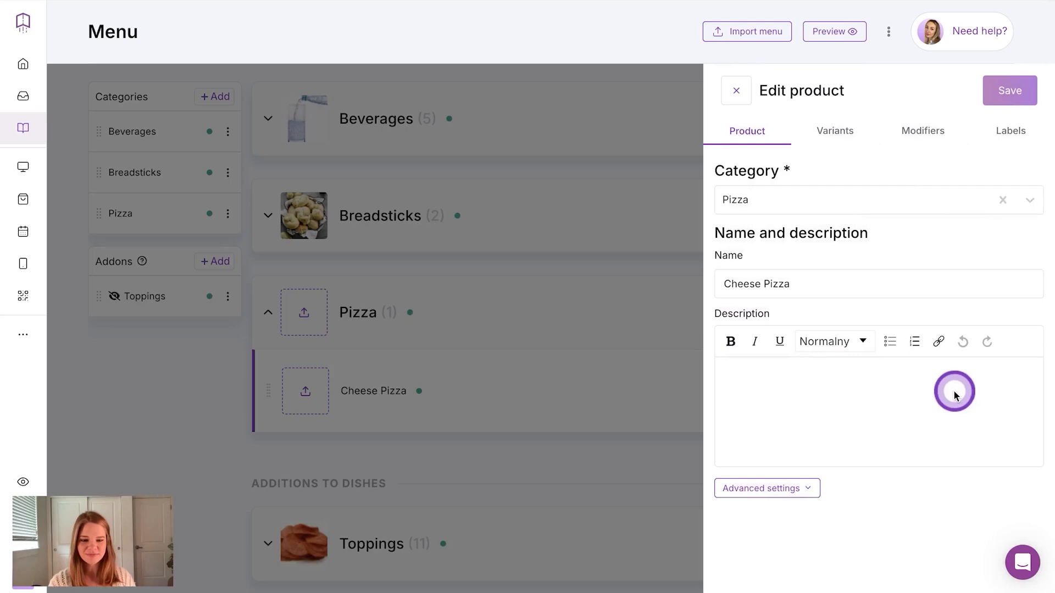
{"action": "left_click", "coordinate": [807, 488]}
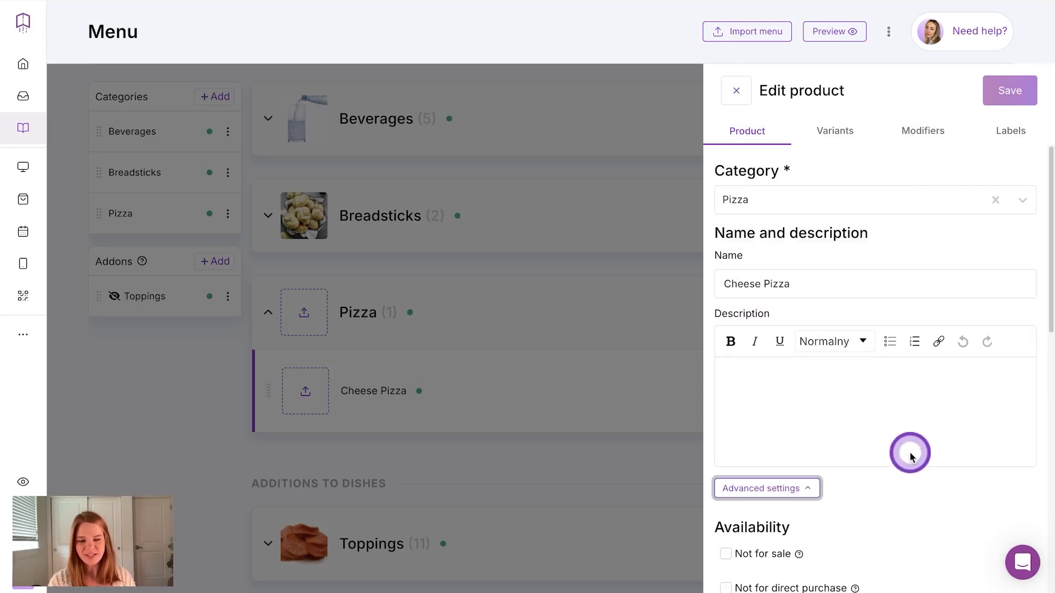
{"action": "scroll", "coordinate": [910, 453], "scroll_direction": "down", "scroll_amount": 8}
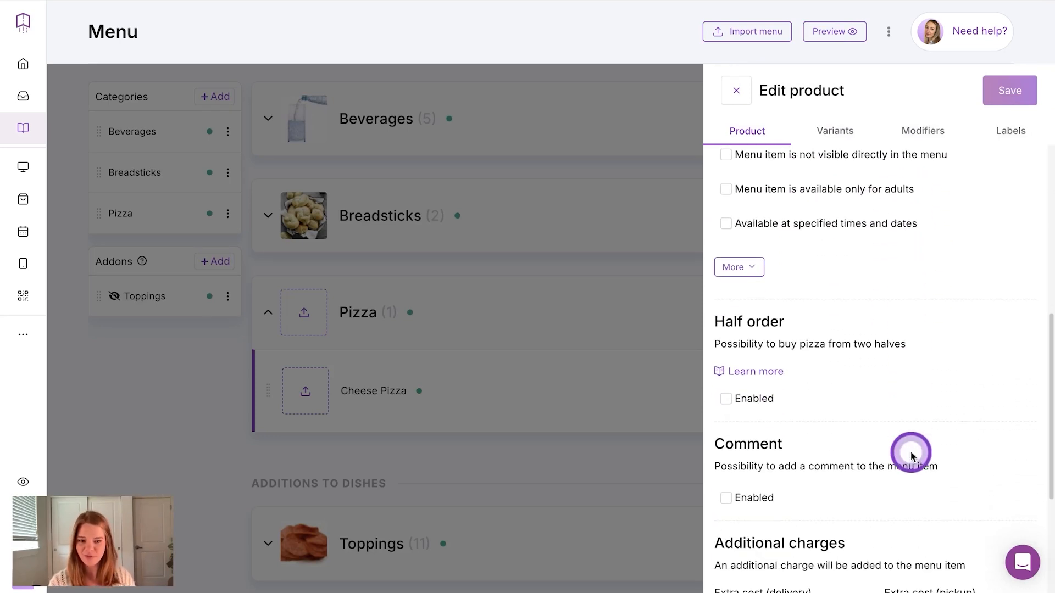
{"action": "left_click", "coordinate": [725, 400]}
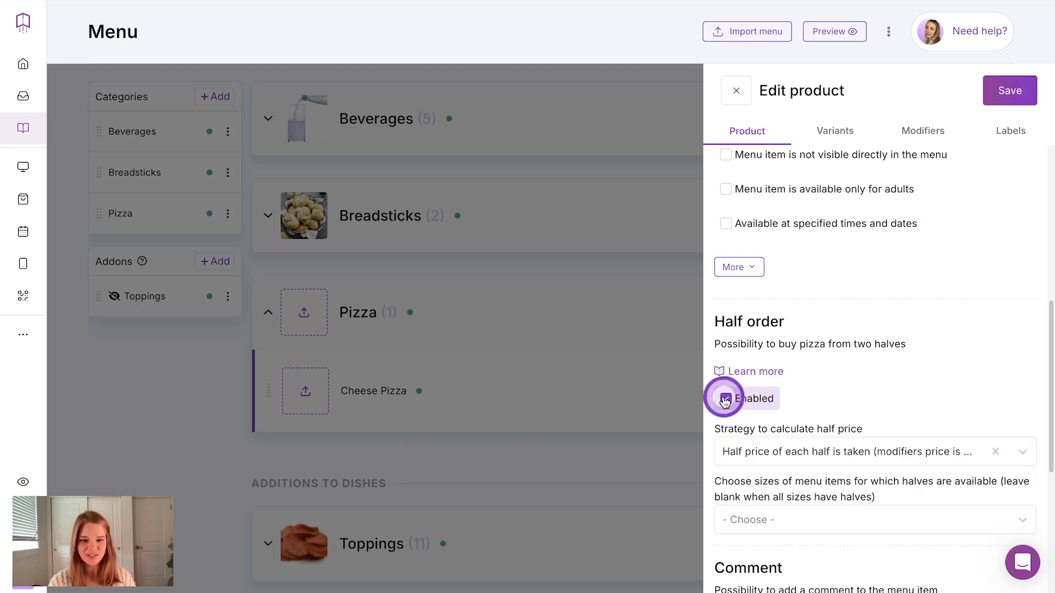
{"action": "scroll", "coordinate": [836, 391], "scroll_direction": "down", "scroll_amount": 3}
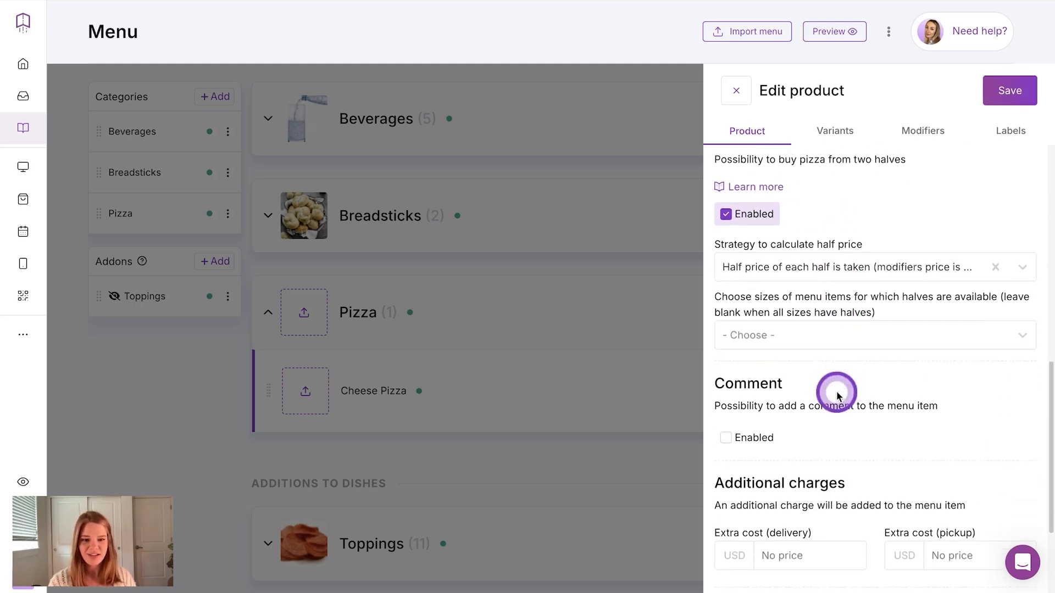
{"action": "left_click", "coordinate": [728, 409]}
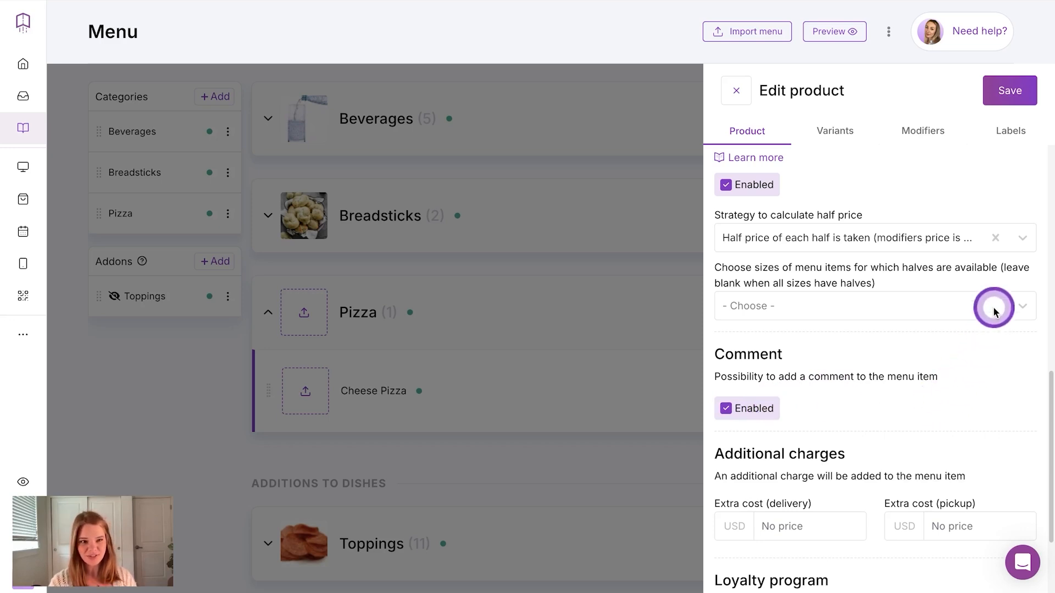
{"action": "left_click", "coordinate": [1022, 92]}
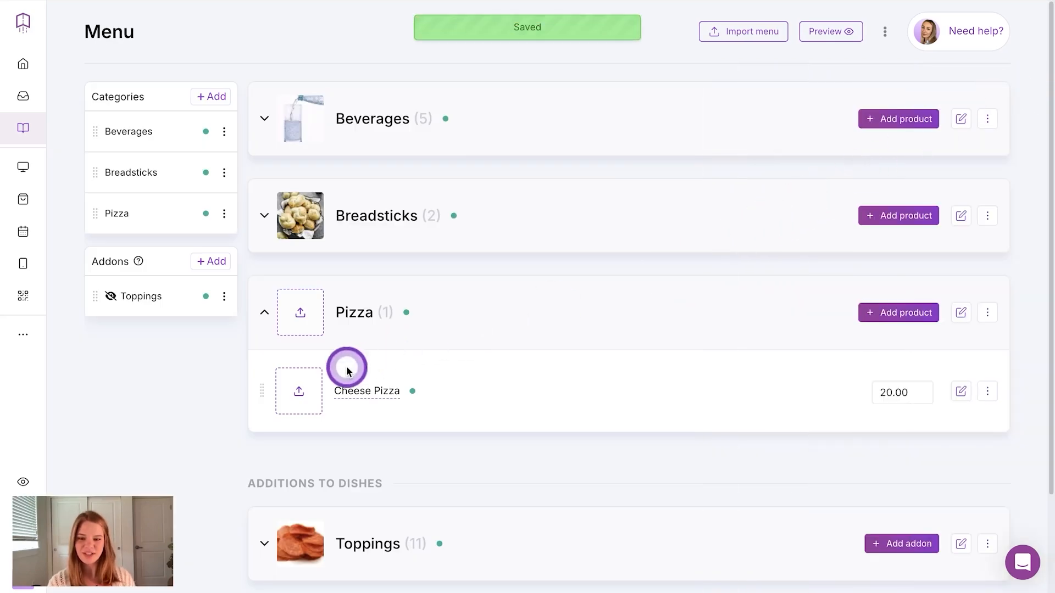
Upload a pizza photo as the image of the Cheese Pizza product.
{"action": "left_click", "coordinate": [302, 393]}
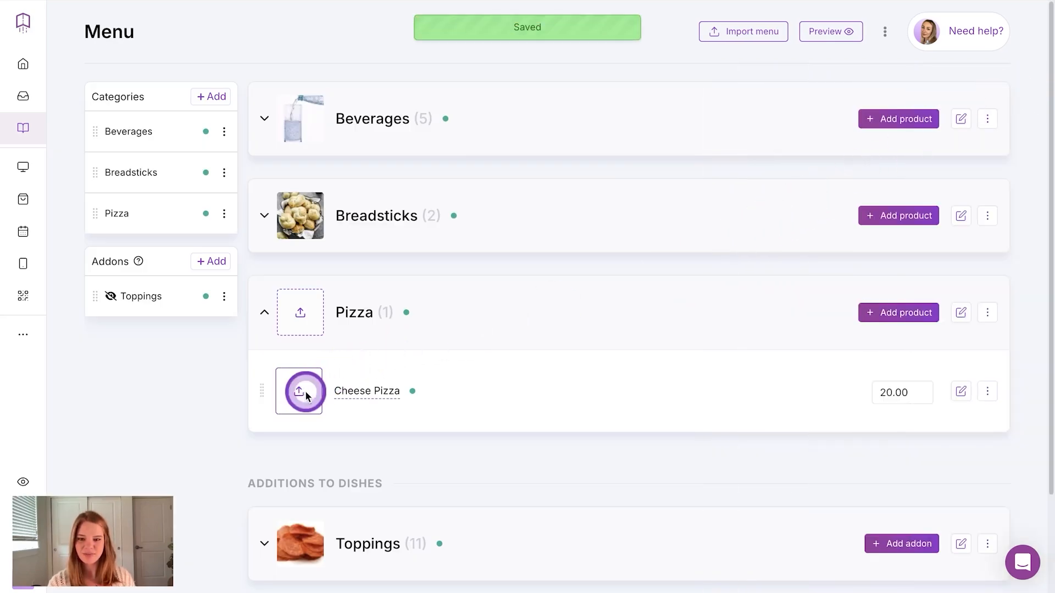
{"action": "scroll", "coordinate": [434, 371], "scroll_direction": "down", "scroll_amount": 5}
{"action": "double_click", "coordinate": [416, 350]}
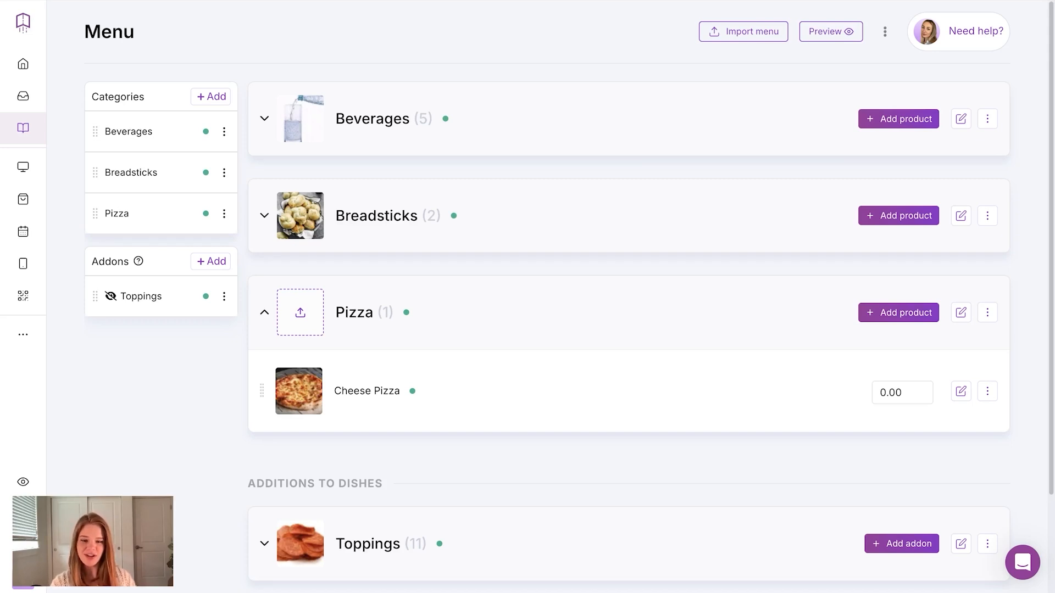
Create the first product variant for Cheese Pizza and name it Pizza Sizes.
{"action": "left_click", "coordinate": [954, 393]}
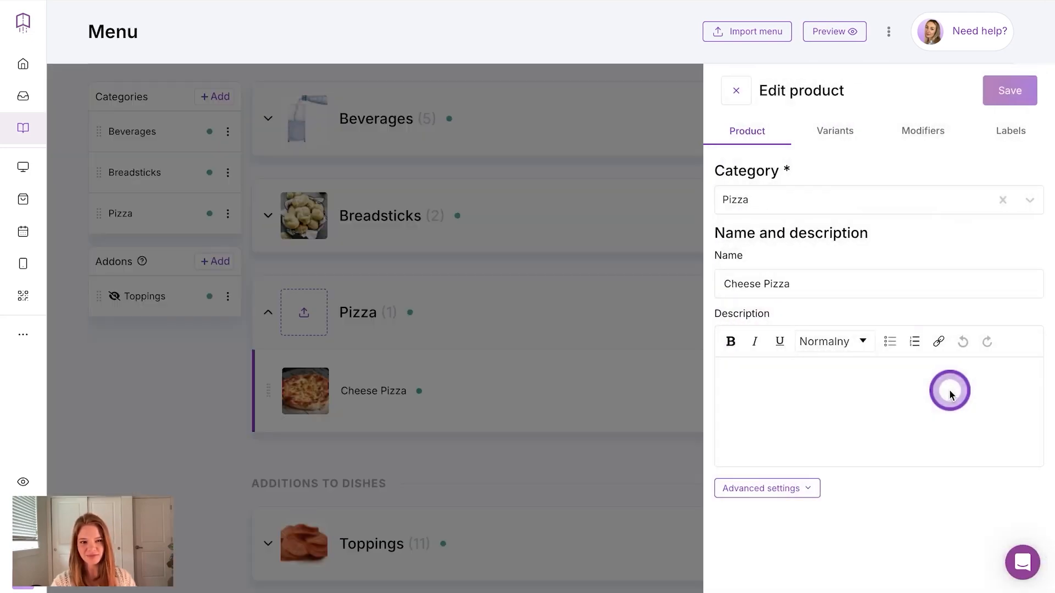
{"action": "left_click", "coordinate": [833, 132]}
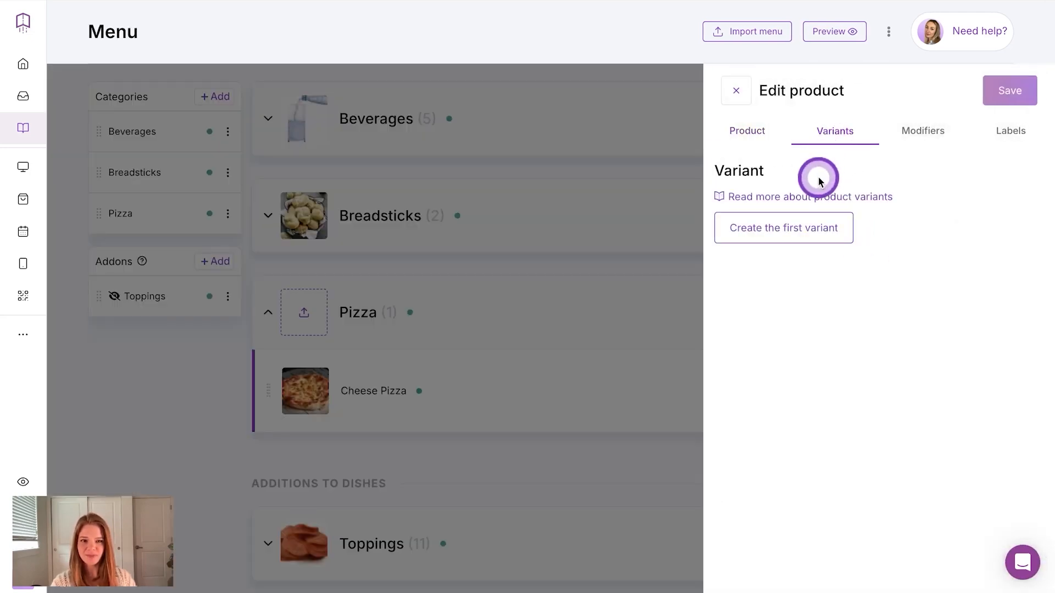
{"action": "left_click", "coordinate": [803, 228]}
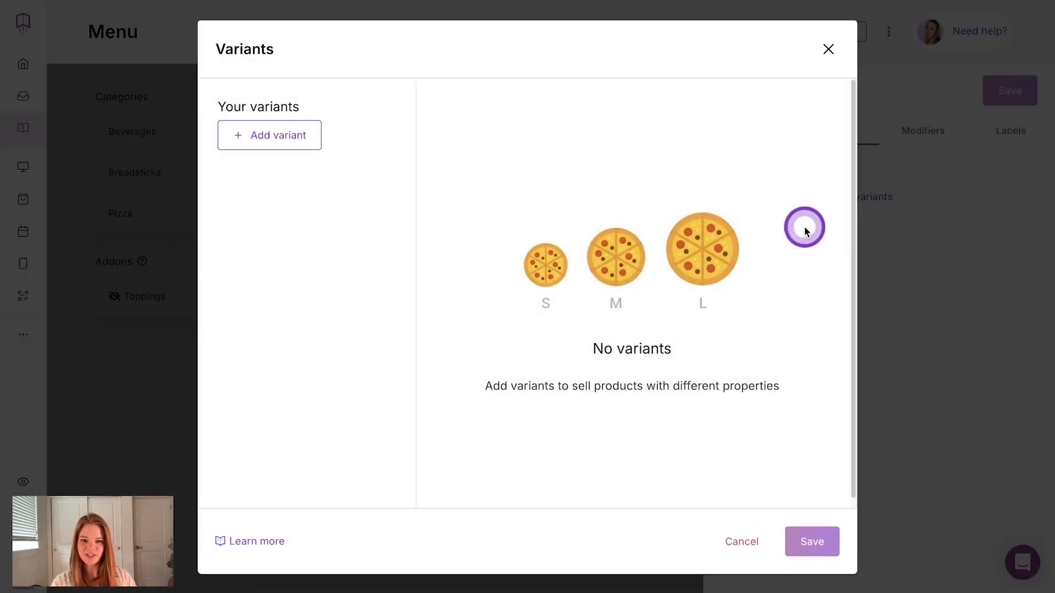
{"action": "left_click", "coordinate": [284, 142]}
{"action": "left_click", "coordinate": [283, 140]}
{"action": "left_click_drag", "start_coordinate": [502, 140], "coordinate": [413, 134]}
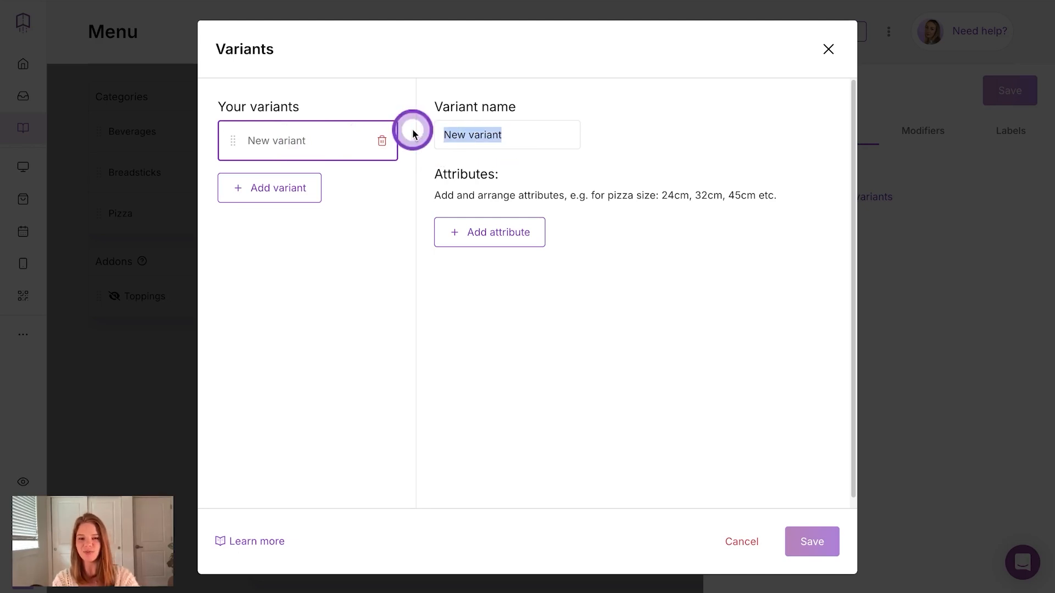
{"action": "type", "text": "P"}
{"action": "left_click", "coordinate": [523, 172]}
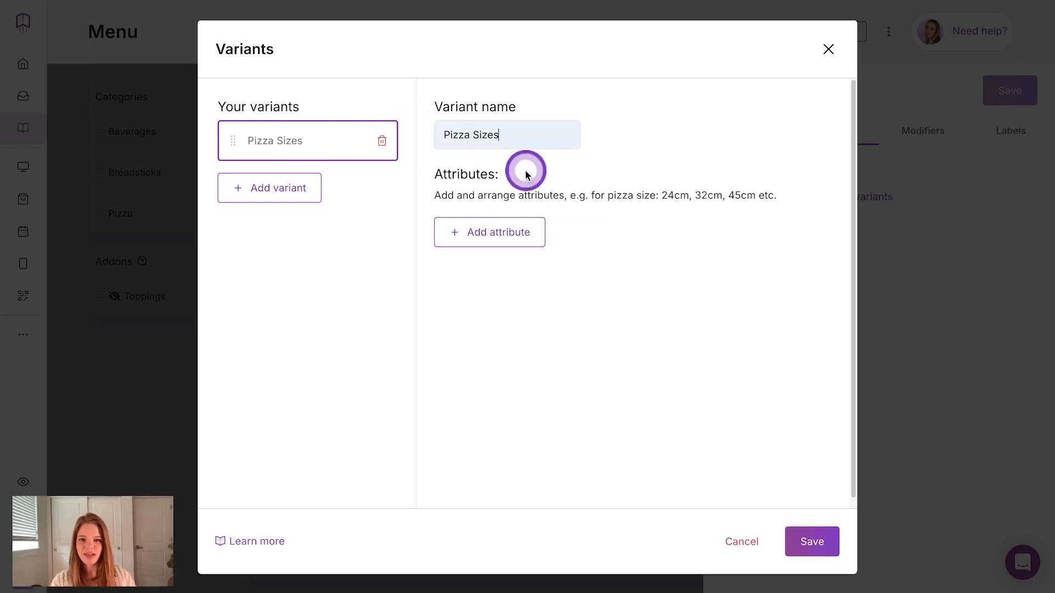
Add the attributes Small, Medium and Large to the Pizza Sizes variant and save it.
{"action": "left_click", "coordinate": [514, 233]}
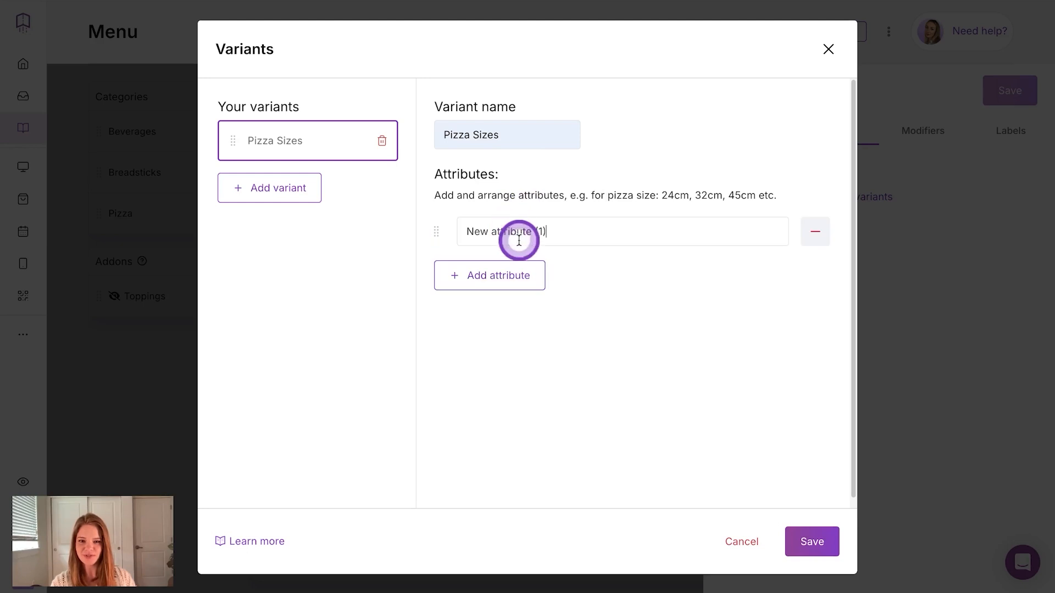
{"action": "left_click_drag", "start_coordinate": [551, 229], "coordinate": [404, 229]}
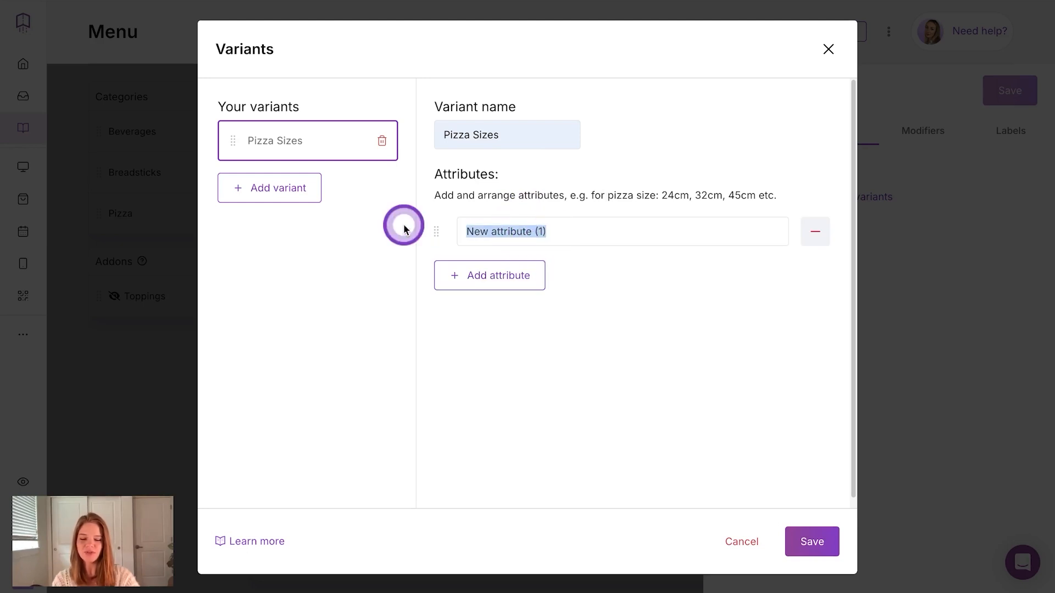
{"action": "type", "text": "Small"}
{"action": "left_click", "coordinate": [483, 267]}
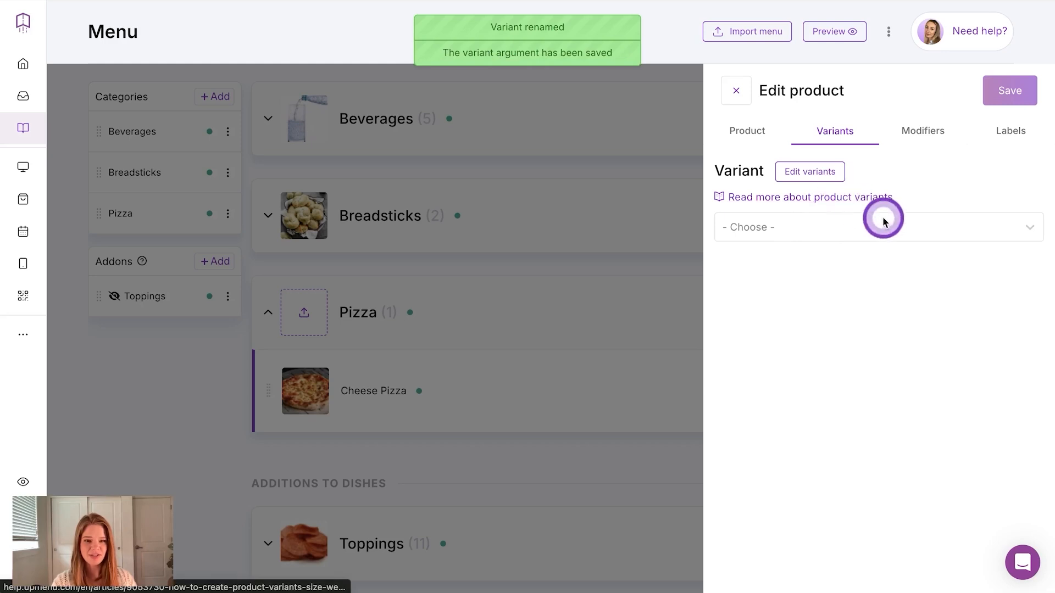
Assign the Pizza Sizes variant to Cheese Pizza, save the product, and open the Beverage Sizes variant for review.
{"action": "left_click", "coordinate": [855, 226]}
{"action": "left_click", "coordinate": [802, 268]}
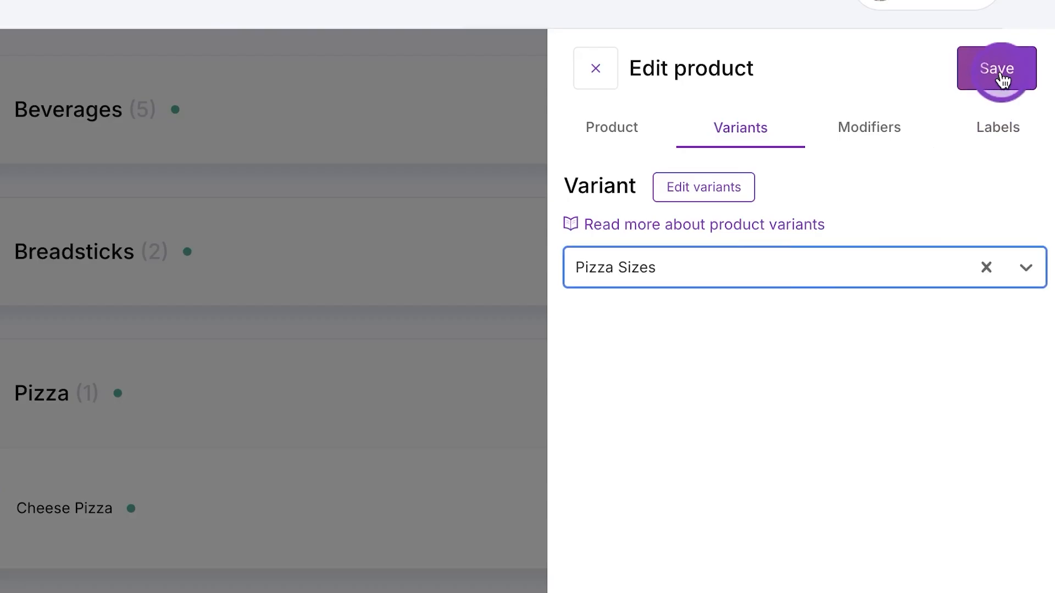
{"action": "left_click", "coordinate": [1013, 93]}
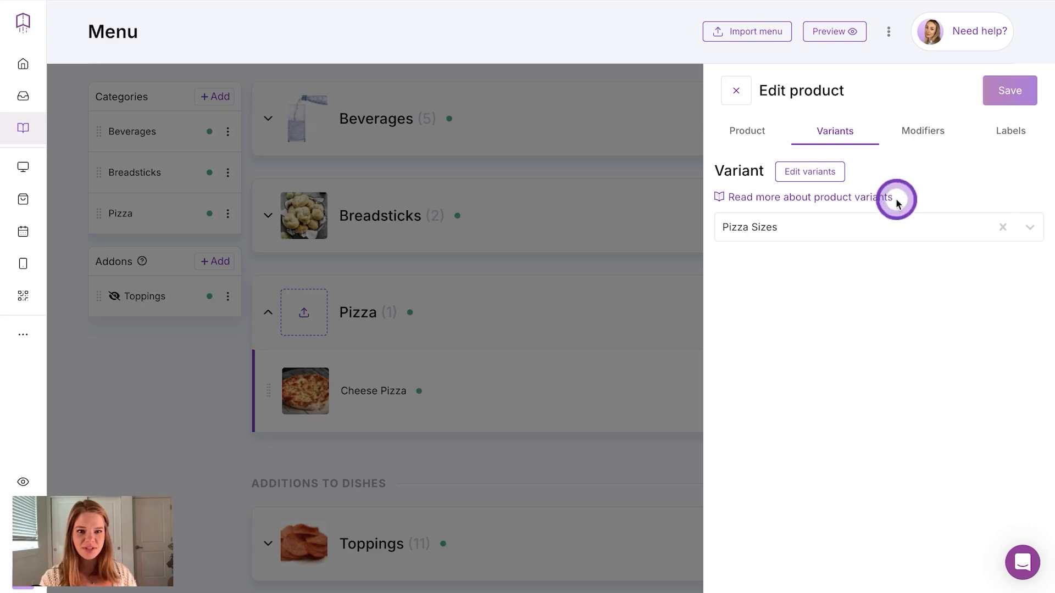
{"action": "left_click", "coordinate": [822, 172]}
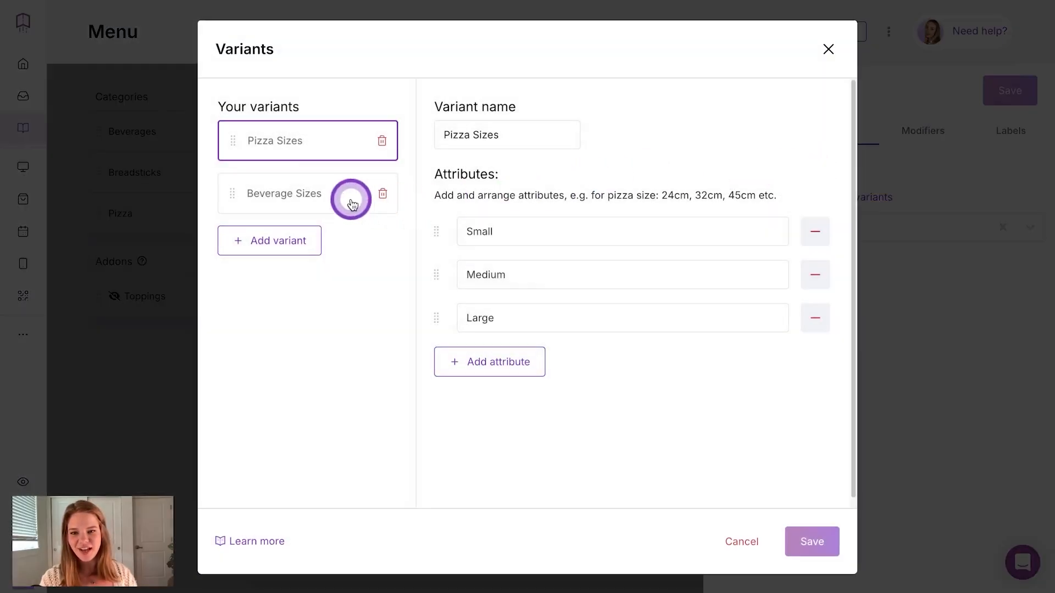
{"action": "left_click", "coordinate": [312, 196]}
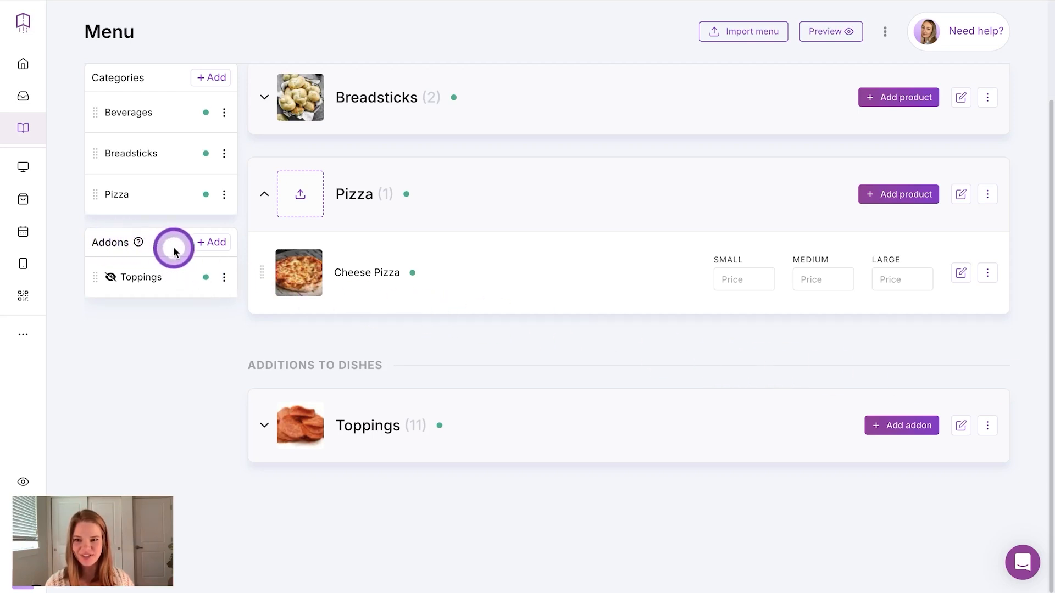
Create and save an addon group named Dipping Sauces and go to it in the menu.
{"action": "left_click", "coordinate": [214, 242]}
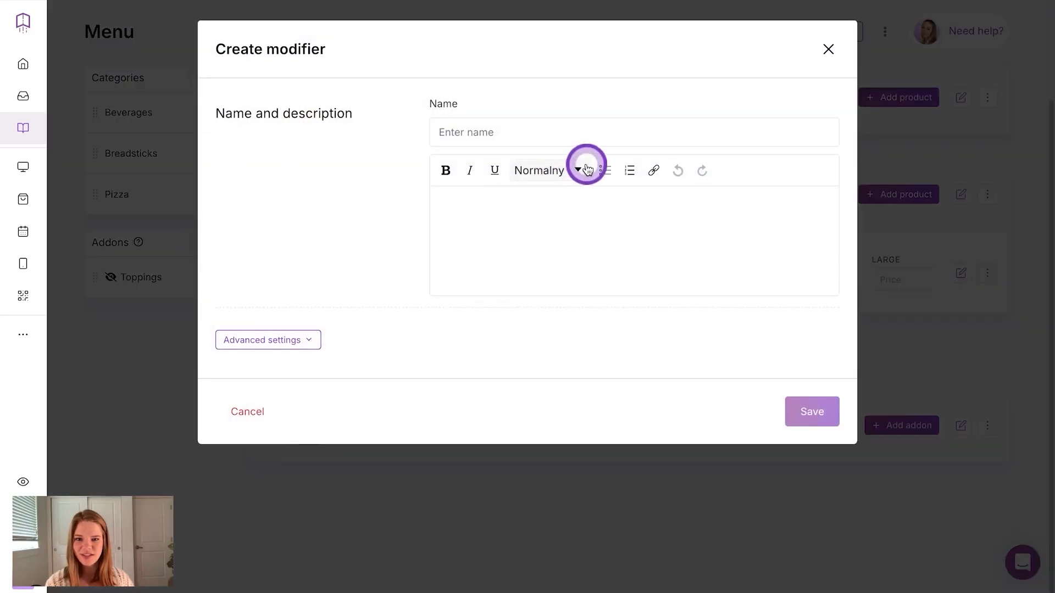
{"action": "left_click", "coordinate": [549, 131]}
{"action": "left_click", "coordinate": [546, 169]}
{"action": "left_click", "coordinate": [814, 413]}
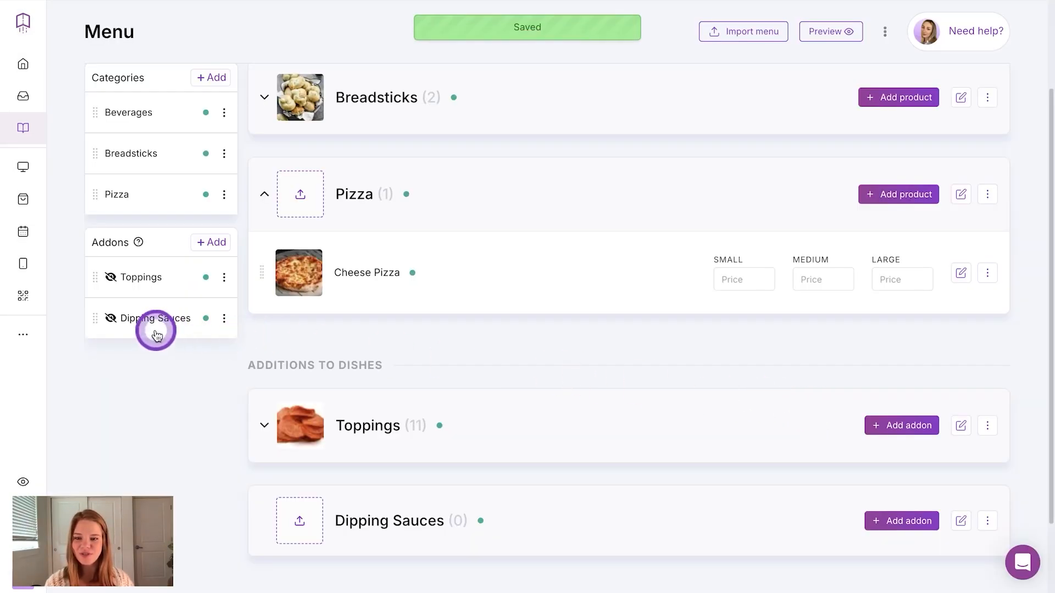
{"action": "left_click", "coordinate": [156, 319]}
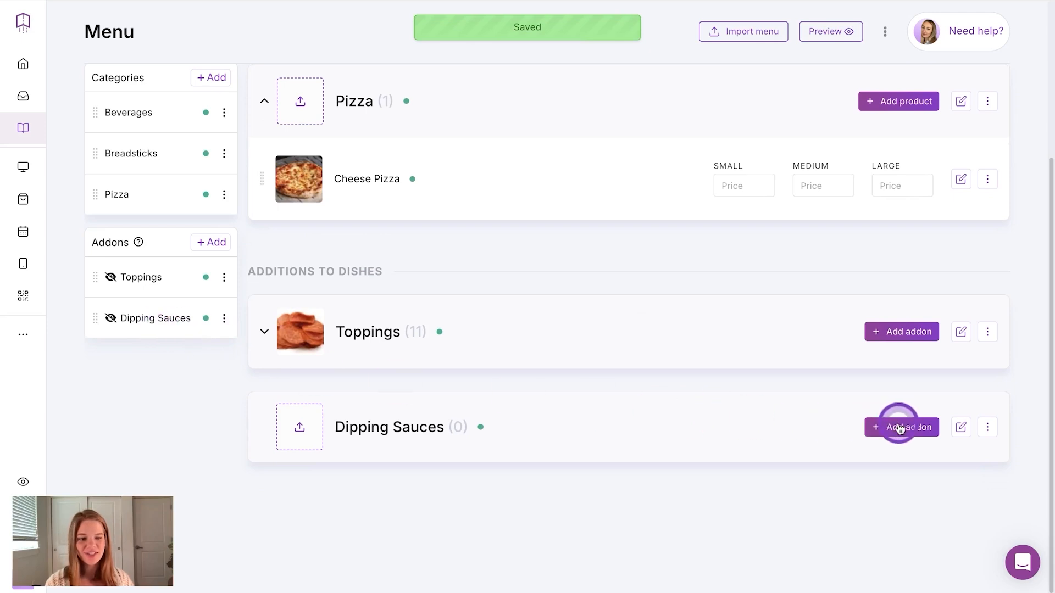
Add an Alfredo Sauce addon priced at 2.00 to the Dipping Sauces group and look over its product settings.
{"action": "left_click", "coordinate": [899, 428]}
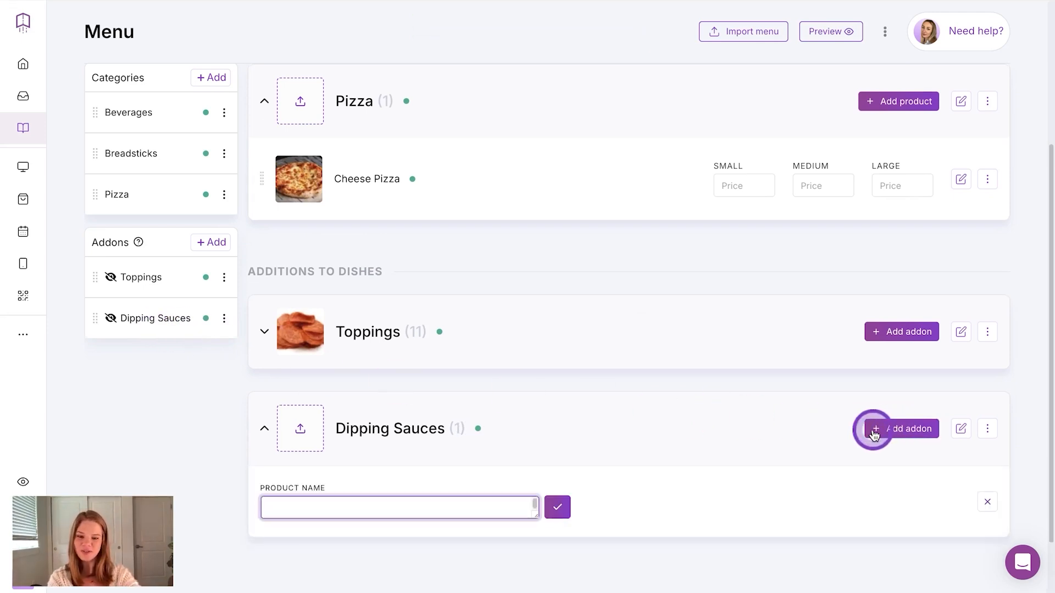
{"action": "type", "text": "Alfredo S"}
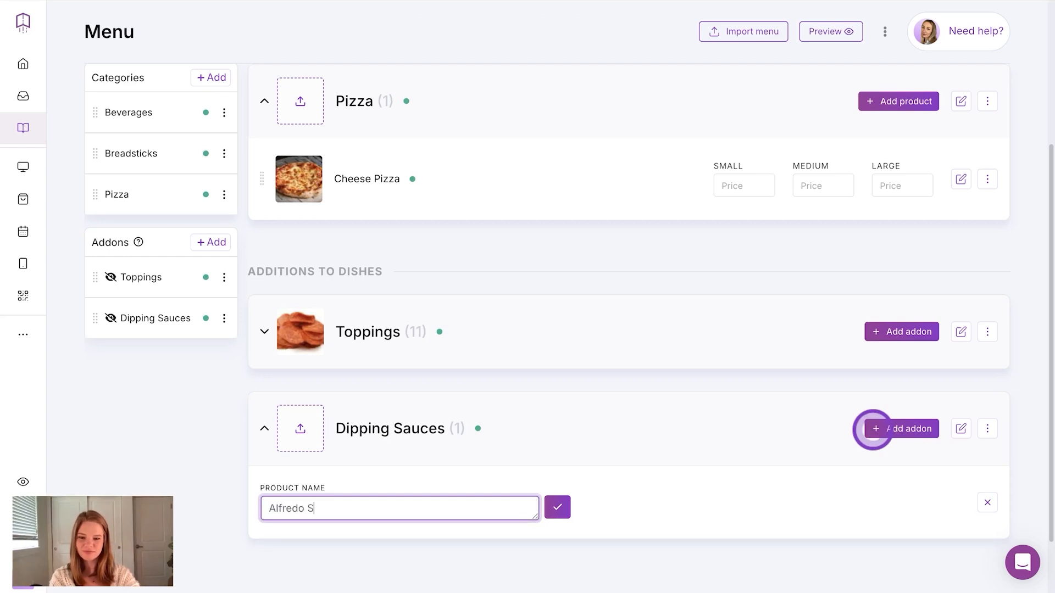
{"action": "type", "text": "auce"}
{"action": "key", "text": "Return"}
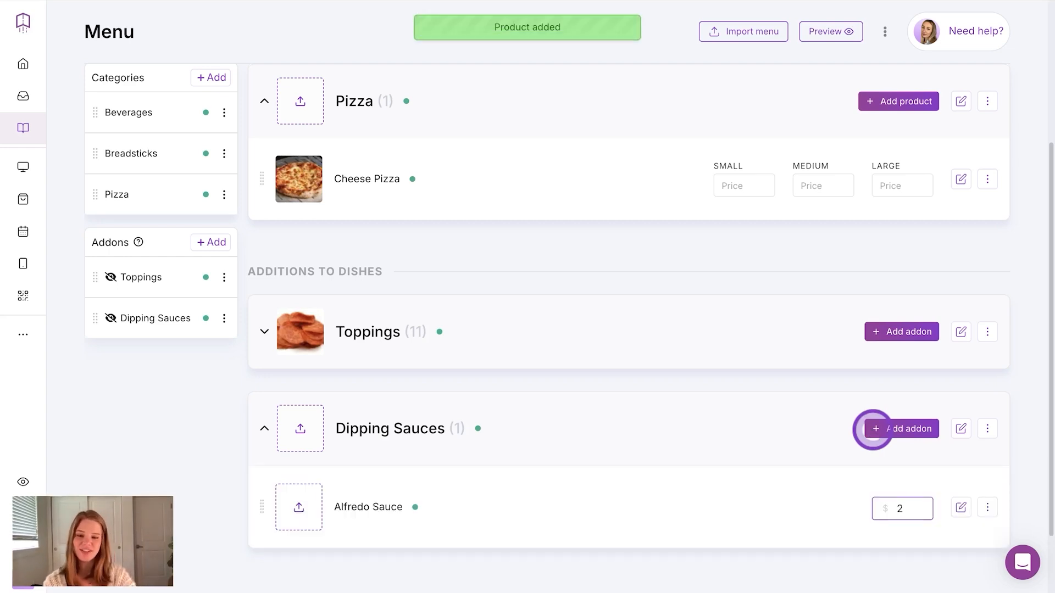
{"action": "key", "text": "Return"}
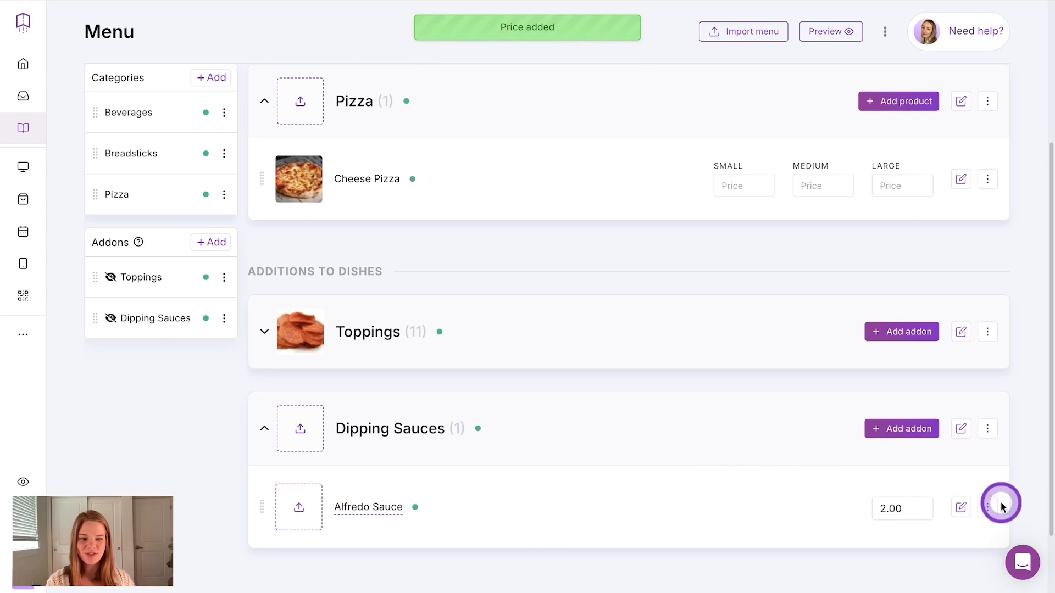
{"action": "left_click", "coordinate": [962, 509]}
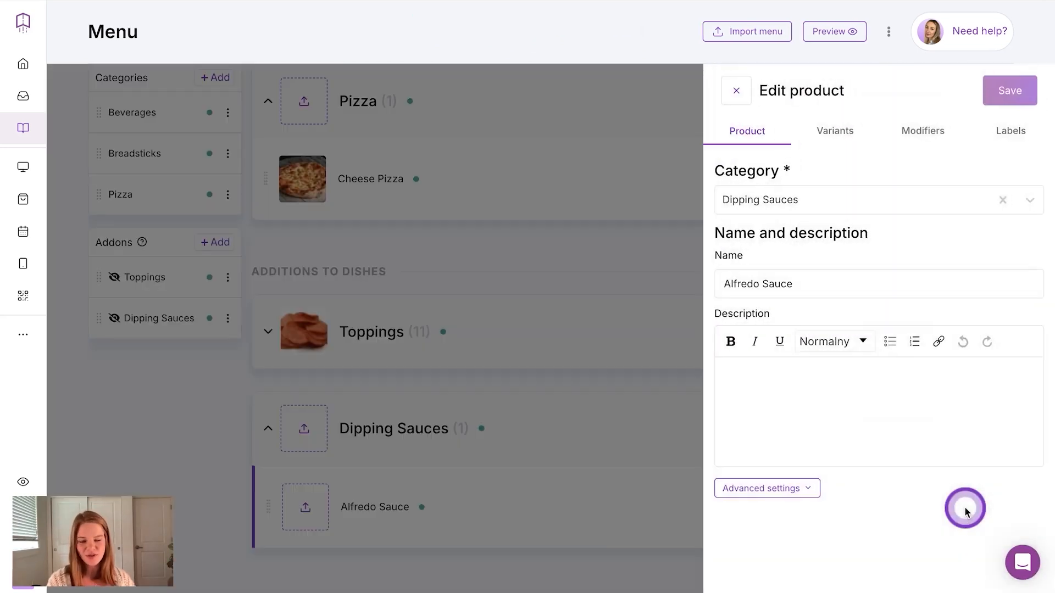
{"action": "left_click", "coordinate": [735, 91]}
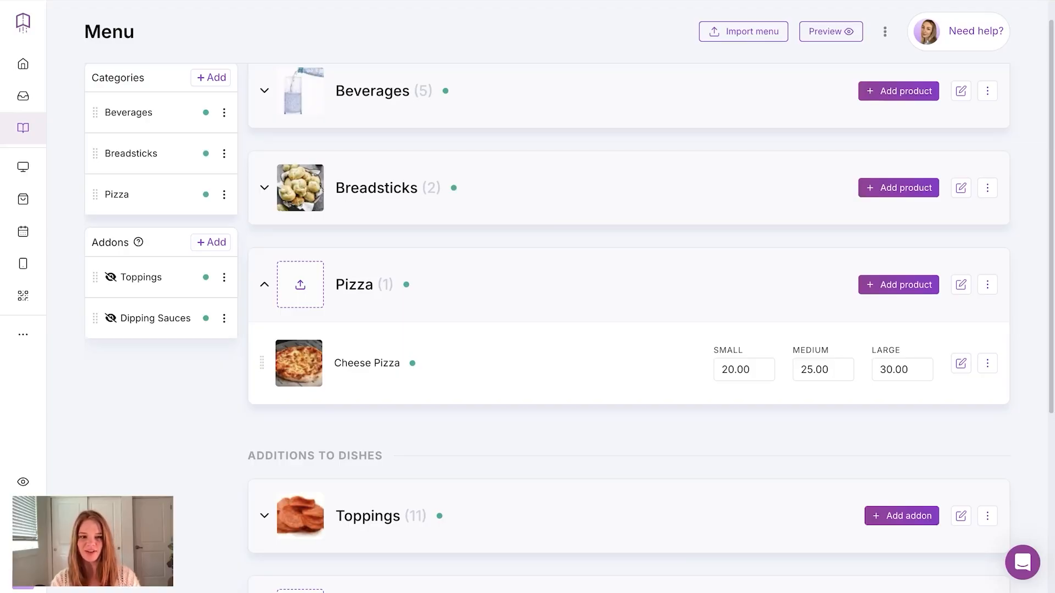
Add a modifier to Cheese Pizza that uses the Dipping Sauces category.
{"action": "left_click", "coordinate": [961, 364]}
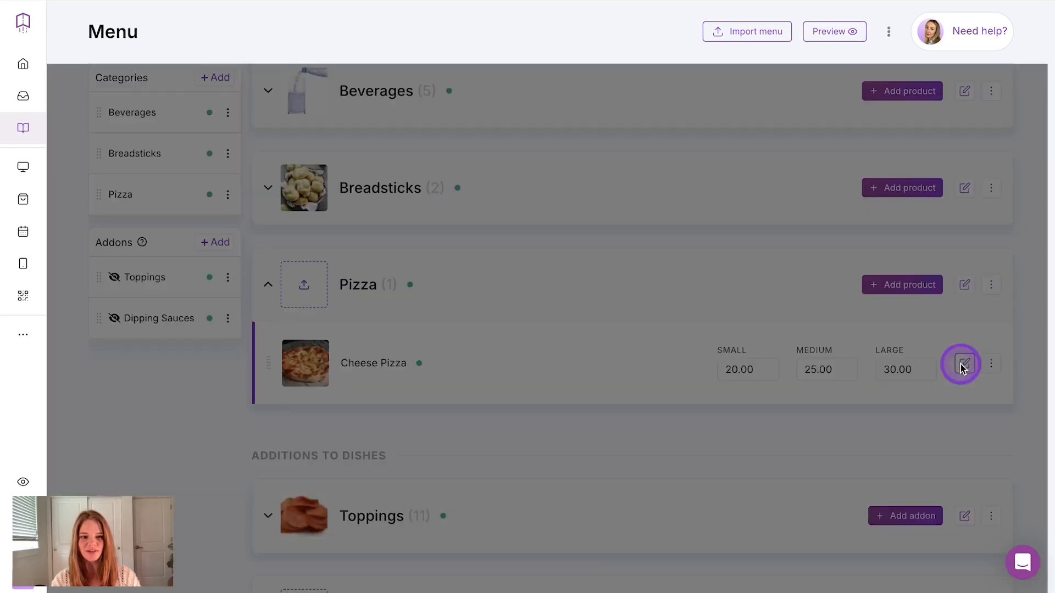
{"action": "left_click", "coordinate": [927, 133]}
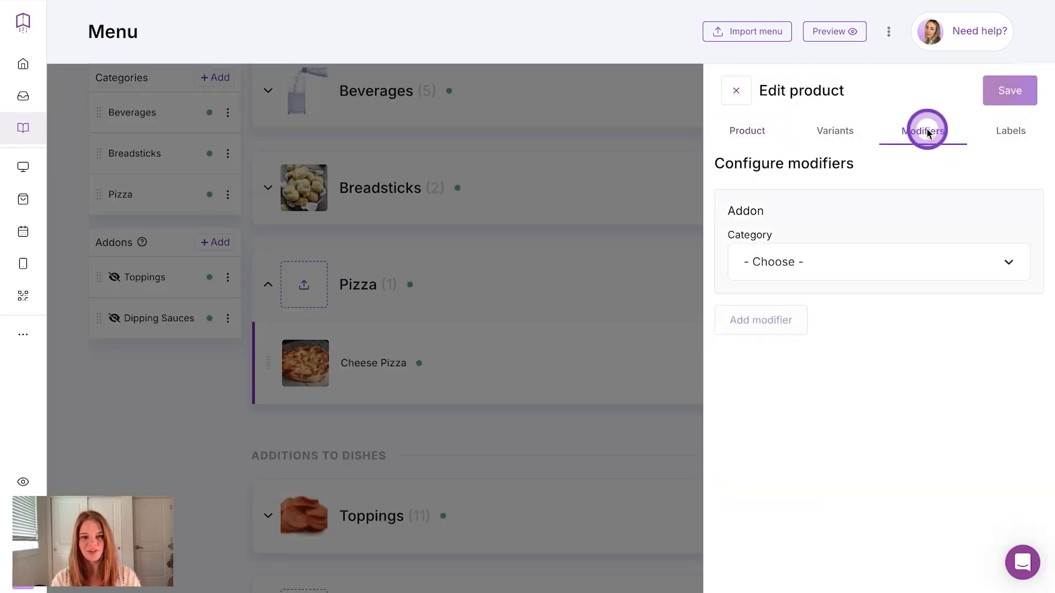
{"action": "left_click", "coordinate": [951, 263]}
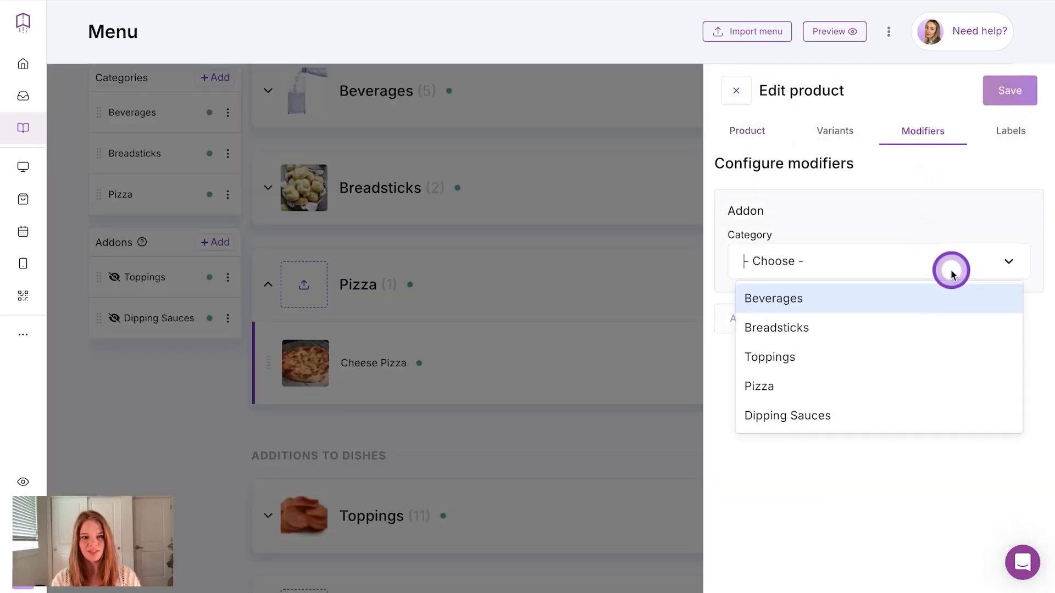
{"action": "left_click", "coordinate": [928, 422]}
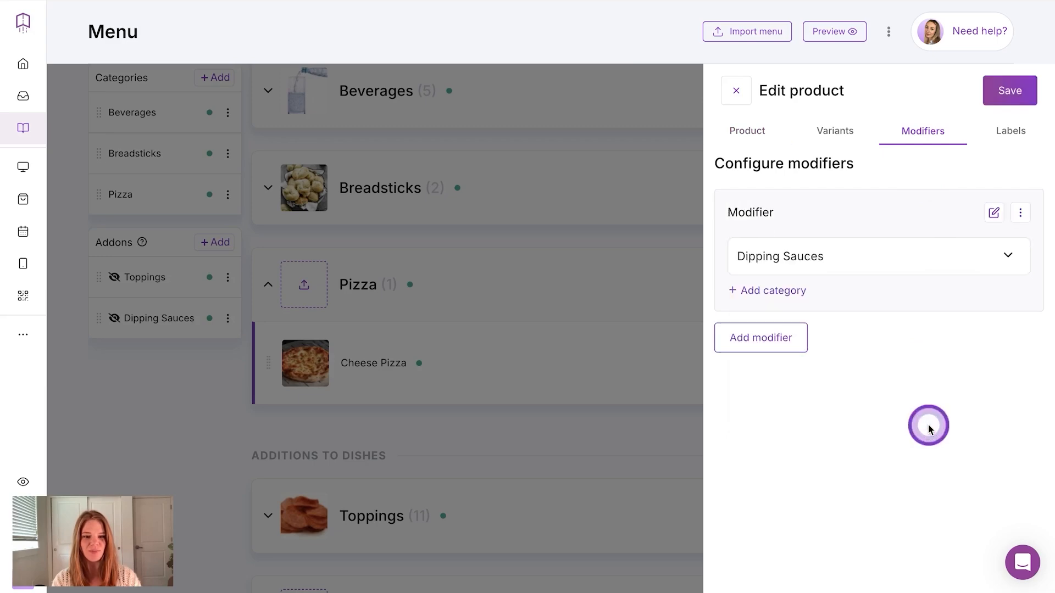
Rename the Cheese Pizza modifier as Dipping Sauces and make its price free.
{"action": "left_click", "coordinate": [992, 213]}
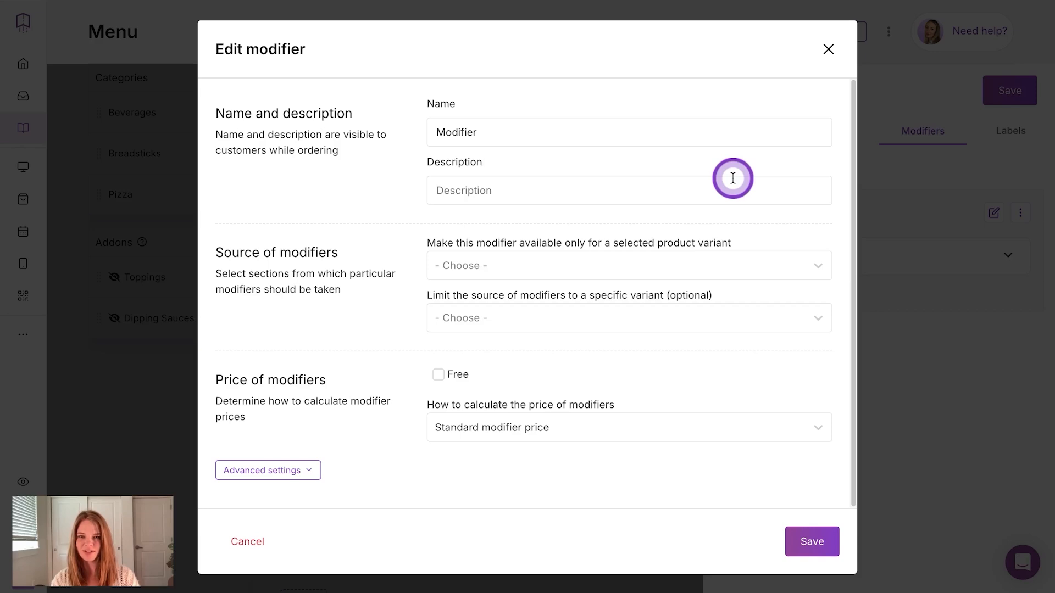
{"action": "left_click_drag", "start_coordinate": [566, 139], "coordinate": [405, 130]}
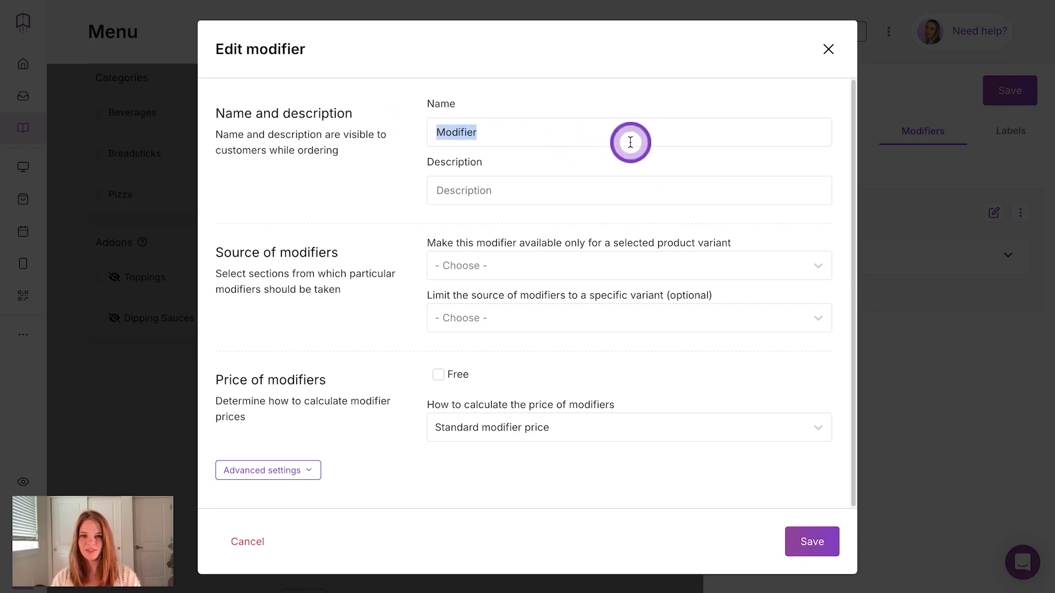
{"action": "type", "text": "D"}
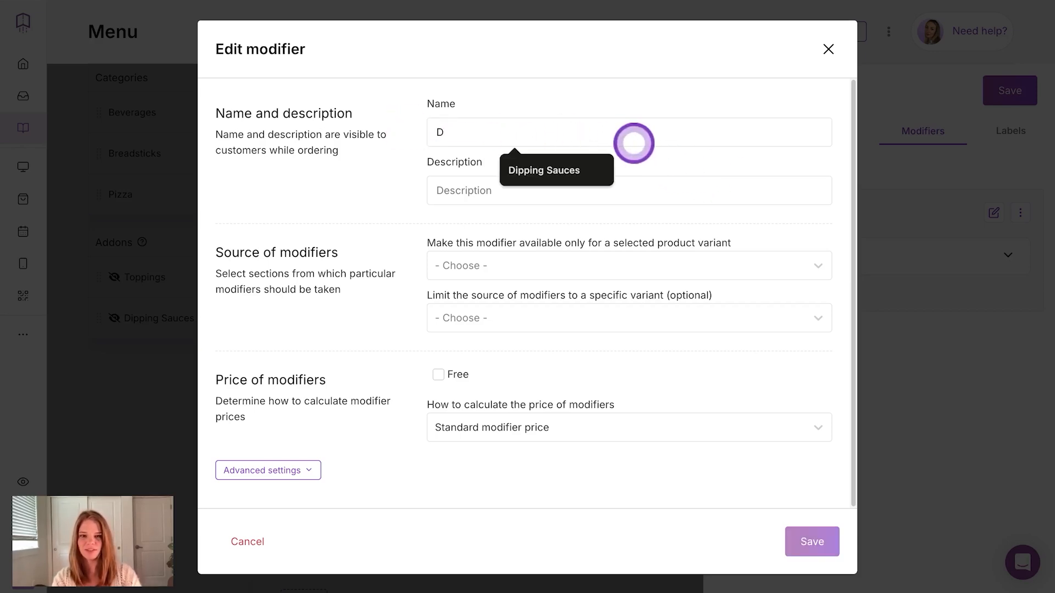
{"action": "type", "text": "ipping Sauces"}
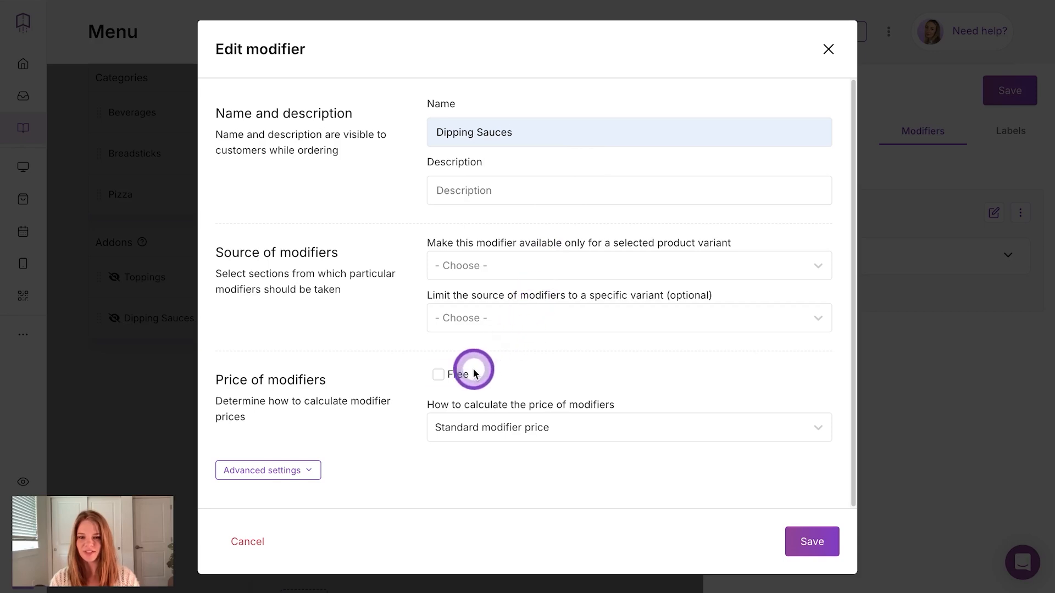
{"action": "left_click", "coordinate": [441, 374]}
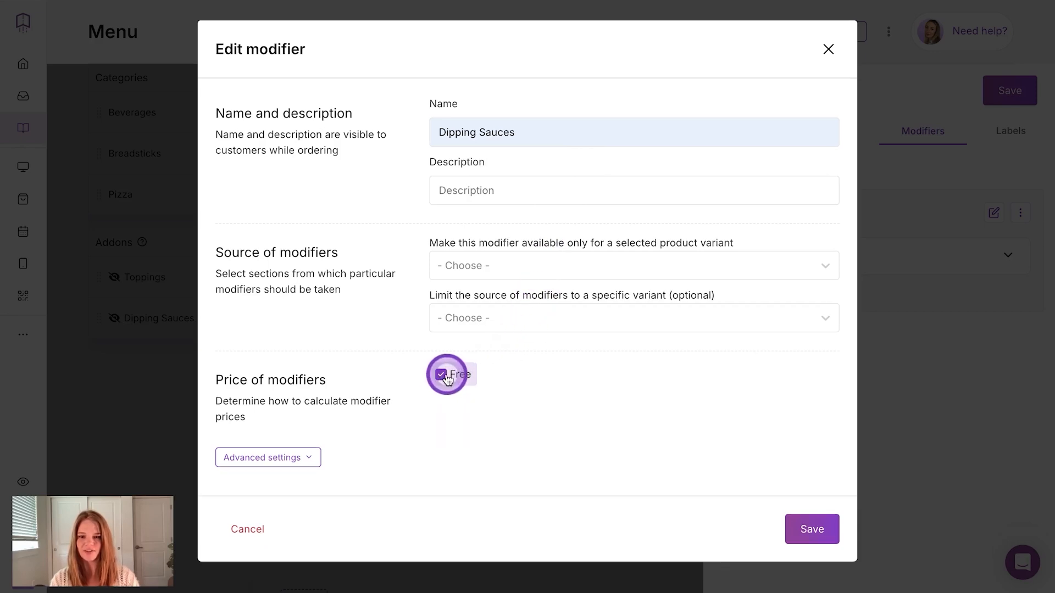
Set the Dipping Sauces modifier's maximum quantity to 2 in its advanced settings.
{"action": "left_click", "coordinate": [307, 457]}
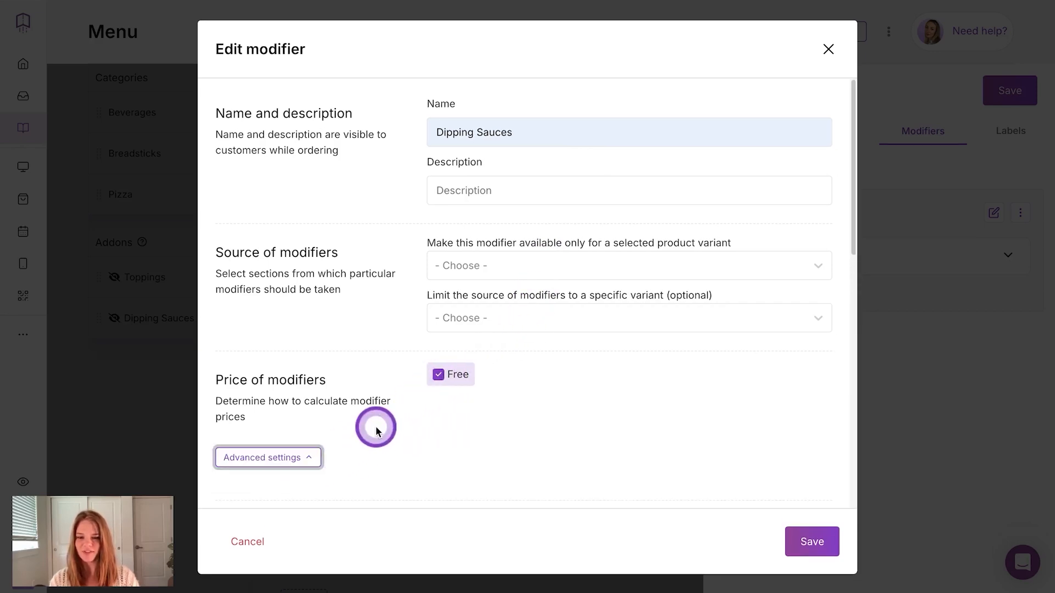
{"action": "scroll", "coordinate": [376, 428], "scroll_direction": "down", "scroll_amount": 8}
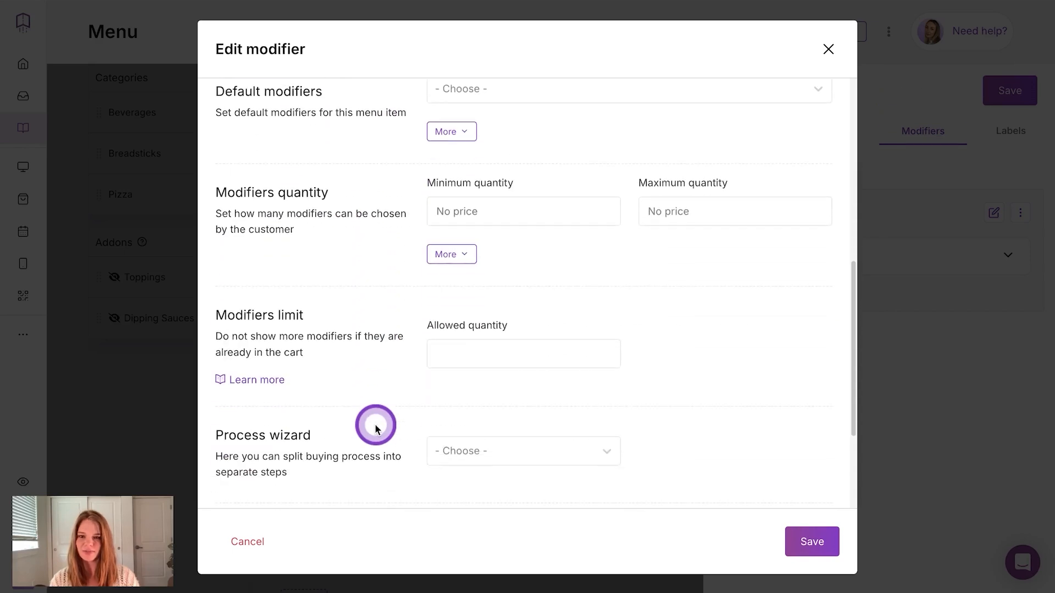
{"action": "left_click", "coordinate": [668, 211]}
{"action": "type", "text": "2"}
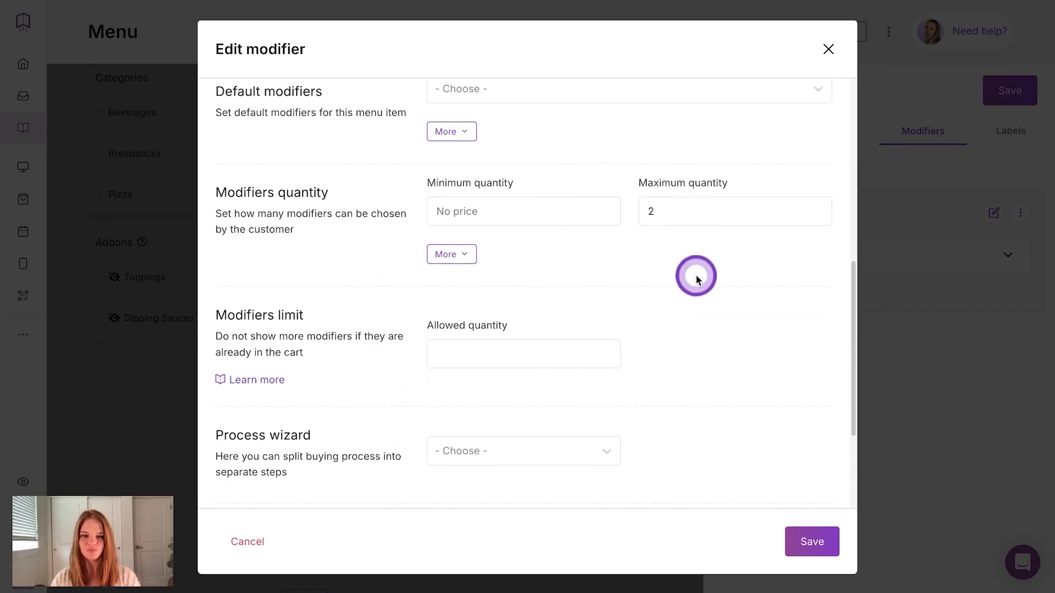
Apply the Dipping Sauces modifier to Margarita Pizza and Pepperoni Pizza as well, and save both the modifier and Cheese Pizza.
{"action": "scroll", "coordinate": [690, 285], "scroll_direction": "down", "scroll_amount": 3}
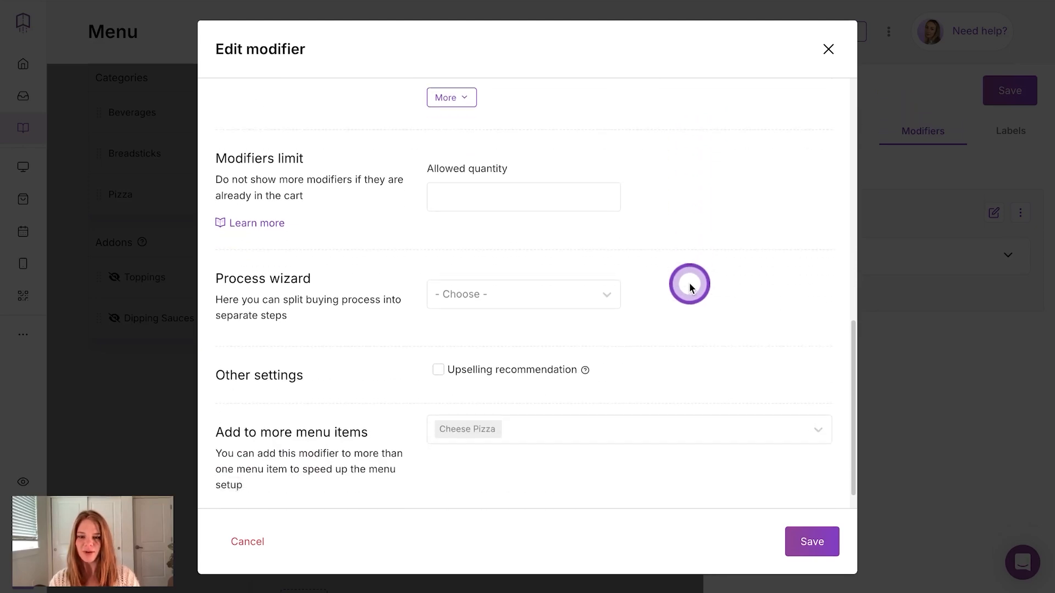
{"action": "left_click", "coordinate": [633, 416]}
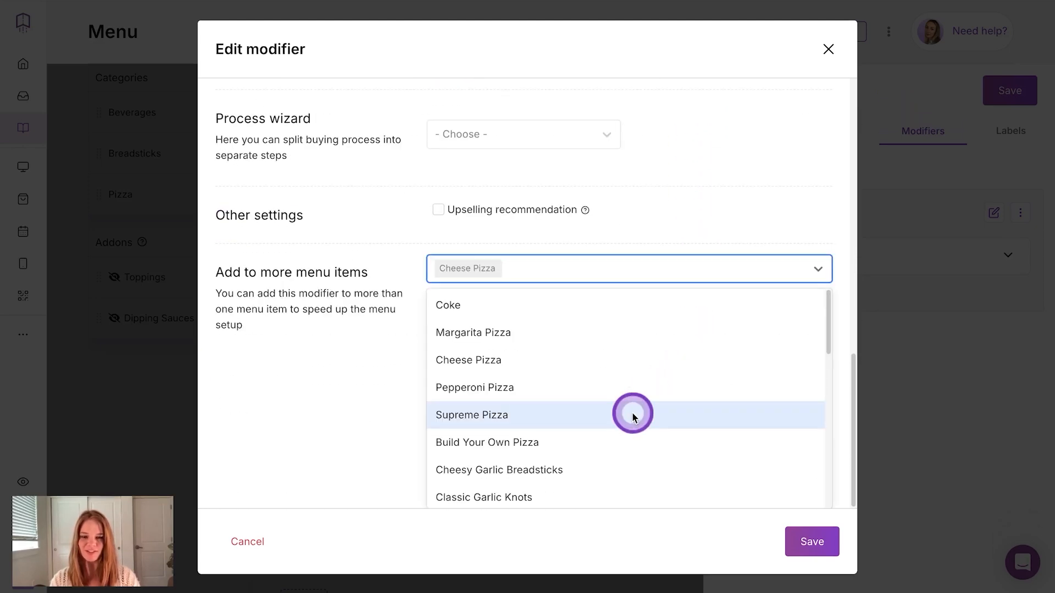
{"action": "left_click", "coordinate": [572, 332]}
{"action": "left_click", "coordinate": [642, 416]}
{"action": "left_click", "coordinate": [519, 361]}
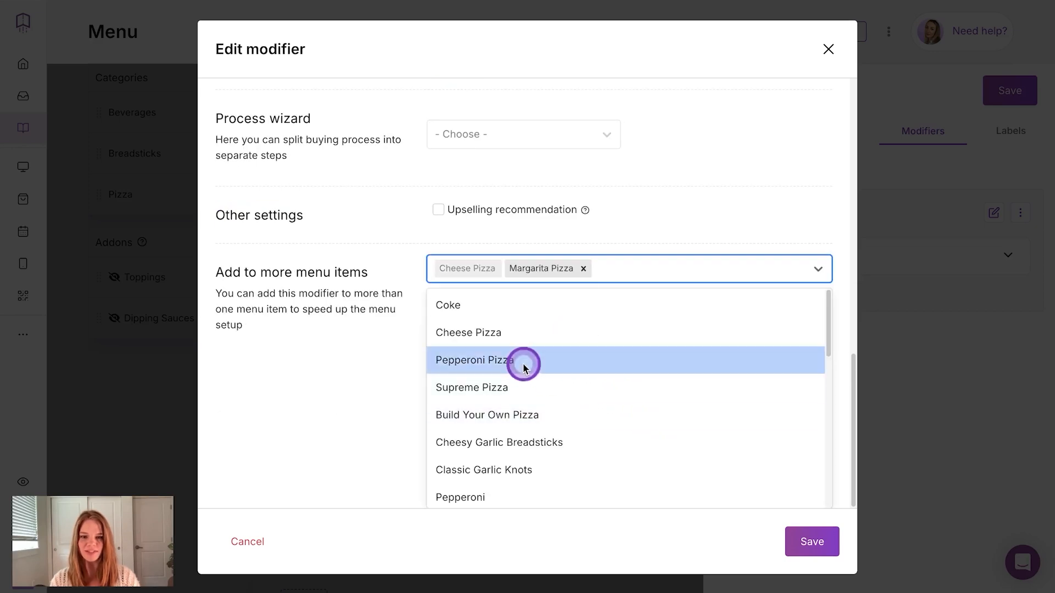
{"action": "left_click", "coordinate": [811, 541]}
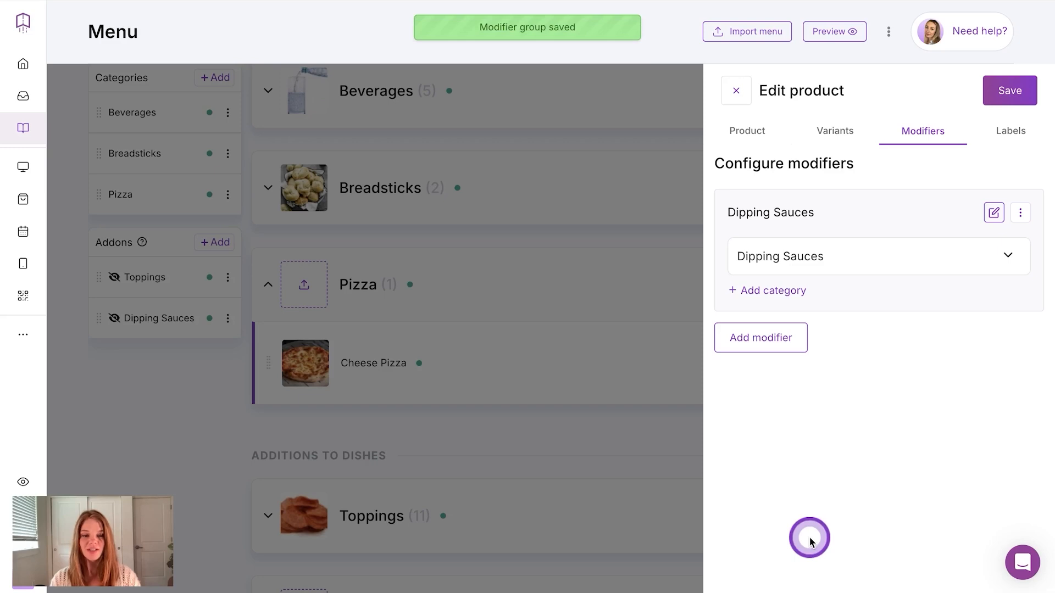
{"action": "left_click", "coordinate": [1004, 94]}
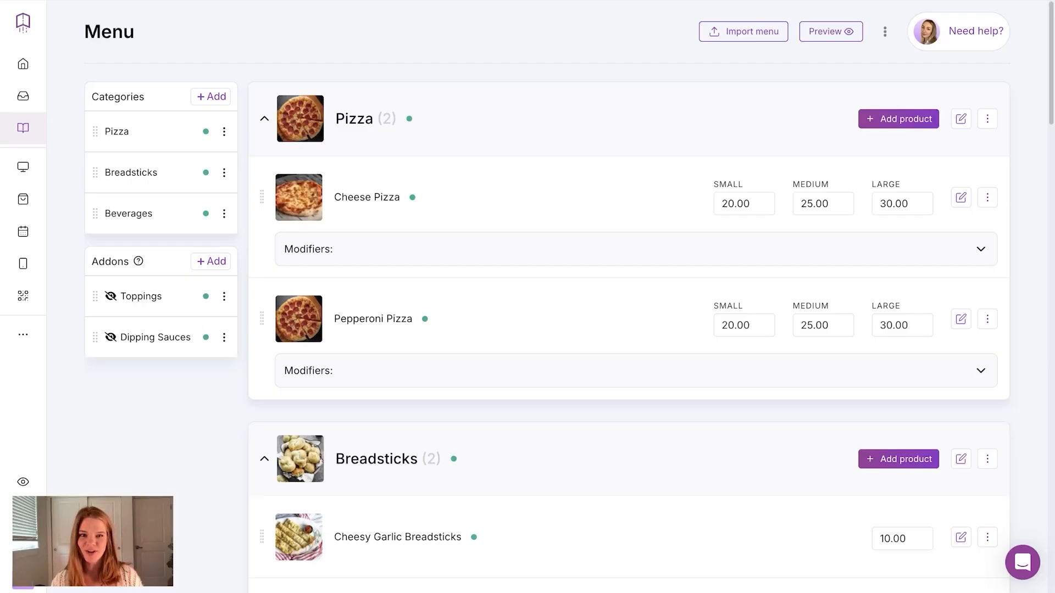
Preview the online menu and examine the size, half-and-half and dipping sauce options offered for Cheese Pizza.
{"action": "left_click", "coordinate": [830, 40]}
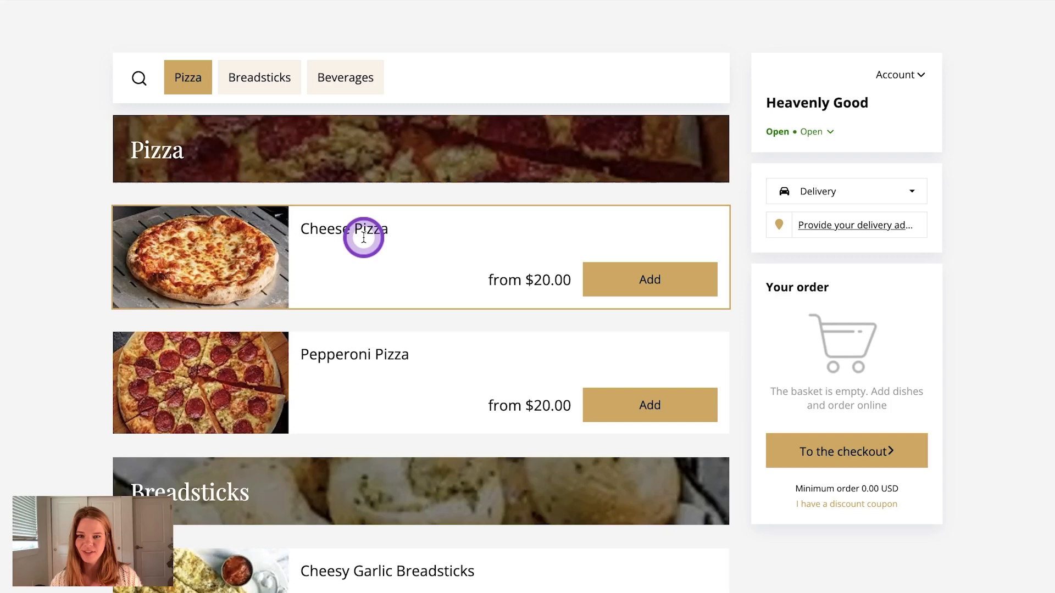
{"action": "left_click", "coordinate": [663, 283]}
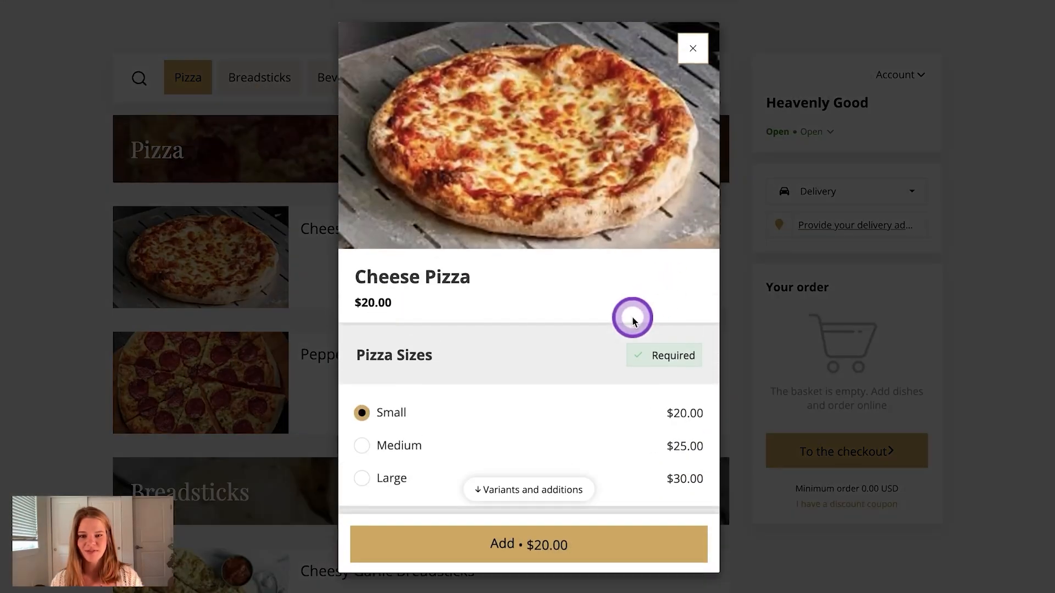
{"action": "scroll", "coordinate": [588, 316], "scroll_direction": "down", "scroll_amount": 1}
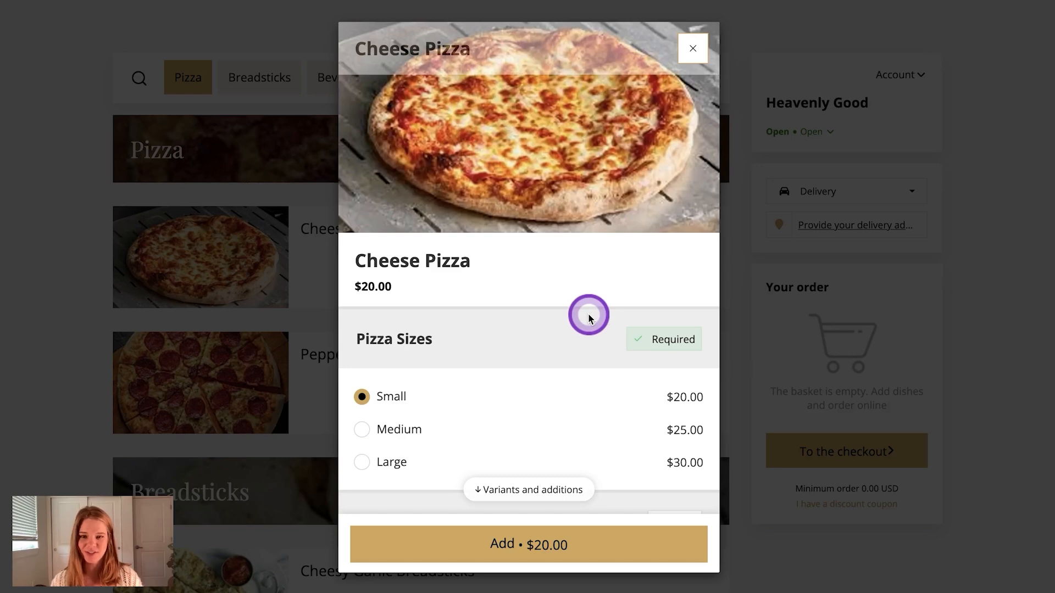
{"action": "scroll", "coordinate": [589, 318], "scroll_direction": "down", "scroll_amount": 4}
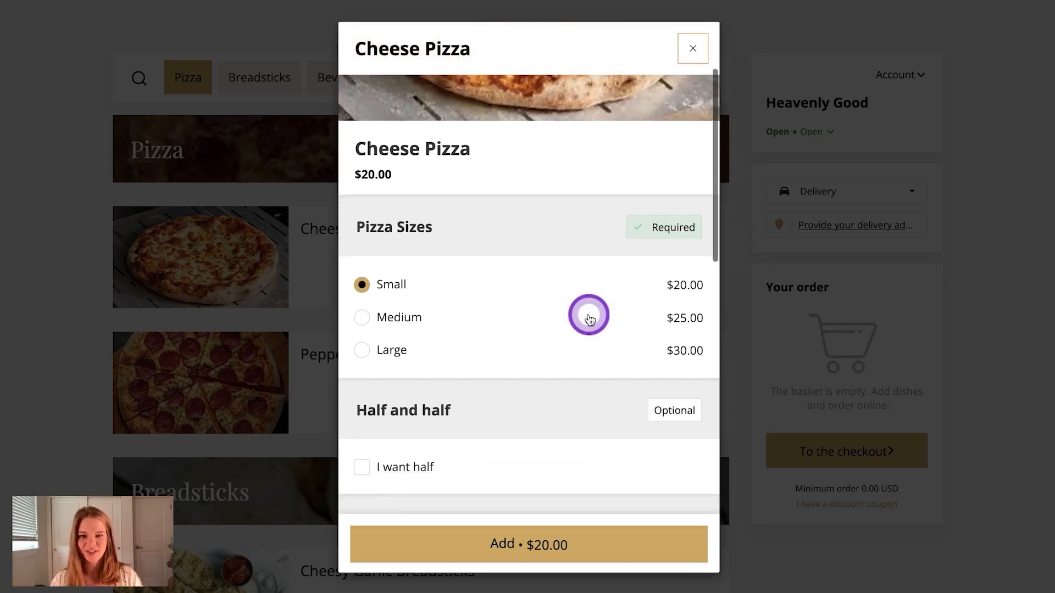
{"action": "scroll", "coordinate": [589, 318], "scroll_direction": "down", "scroll_amount": 3}
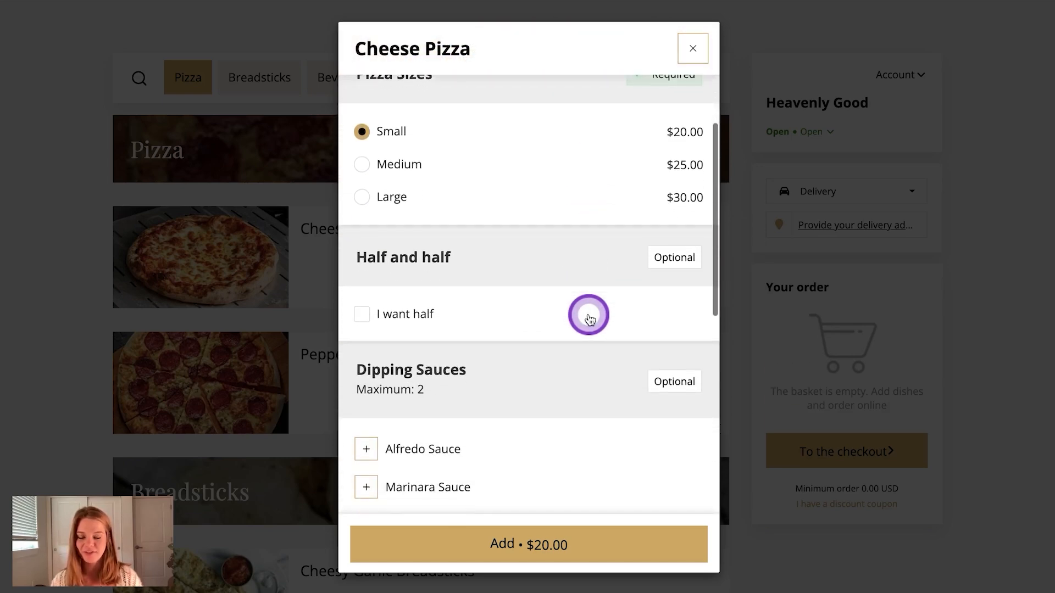
{"action": "scroll", "coordinate": [588, 318], "scroll_direction": "down", "scroll_amount": 1}
Select one Alfredo Sauce for the Cheese Pizza order and review the additional toppings and notes sections.
{"action": "mouse_move", "coordinate": [400, 345]}
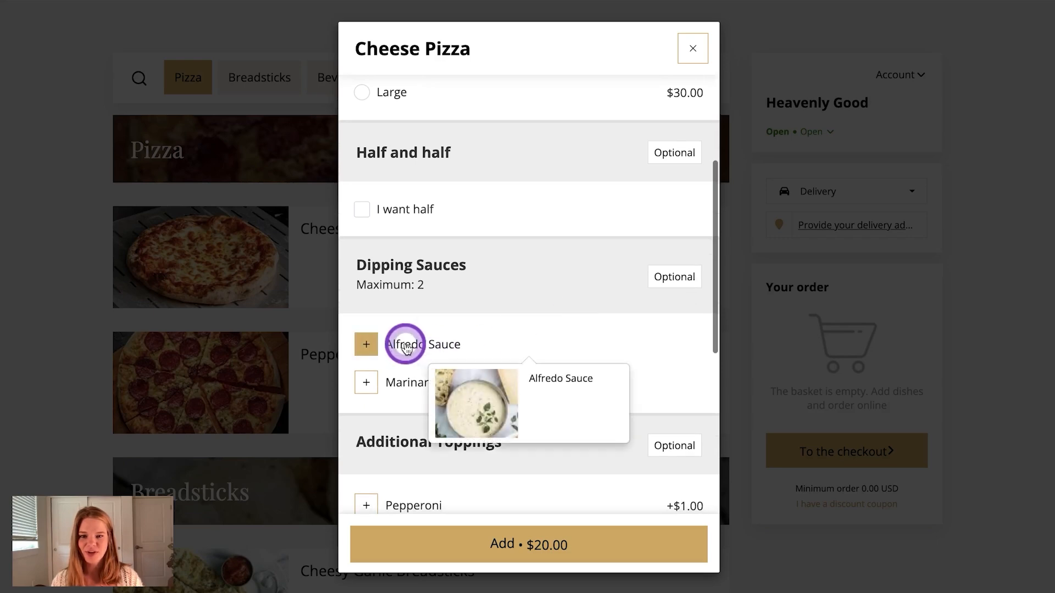
{"action": "left_click", "coordinate": [378, 345]}
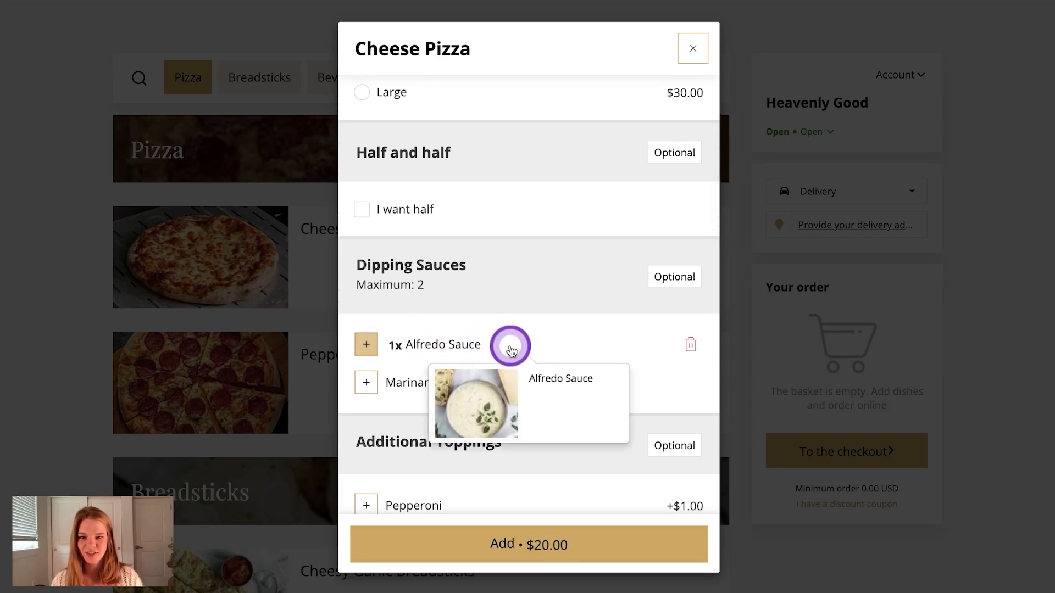
{"action": "scroll", "coordinate": [512, 346], "scroll_direction": "down", "scroll_amount": 4}
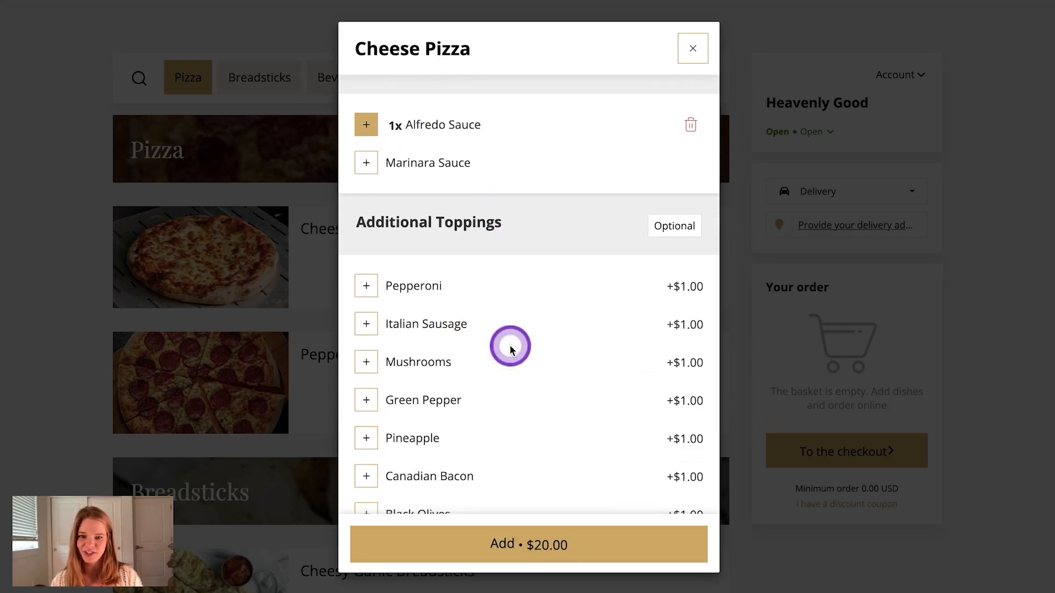
{"action": "scroll", "coordinate": [510, 349], "scroll_direction": "down", "scroll_amount": 4}
{"action": "scroll", "coordinate": [510, 347], "scroll_direction": "down", "scroll_amount": 3}
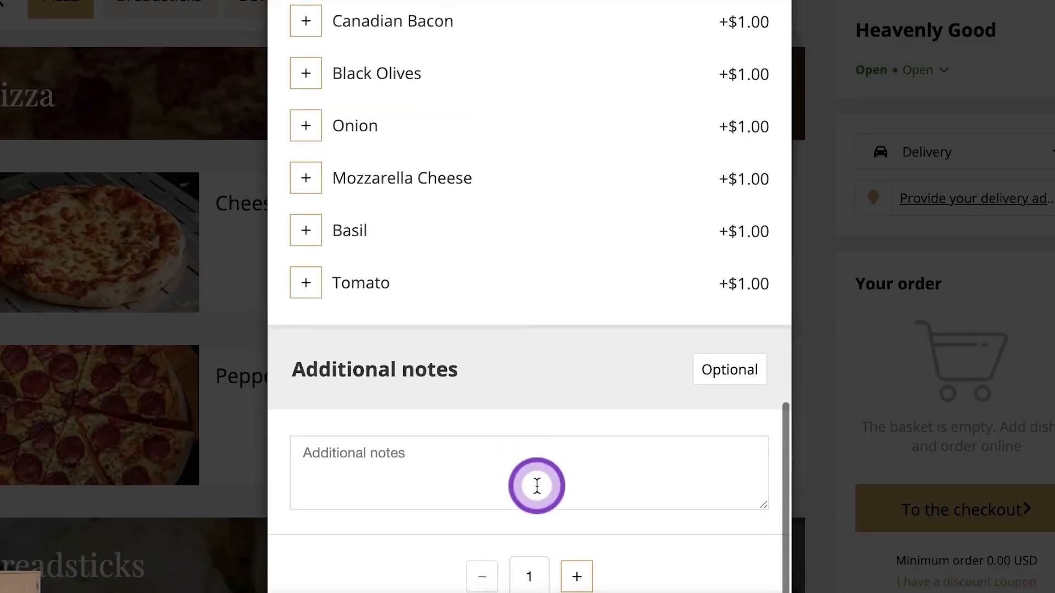